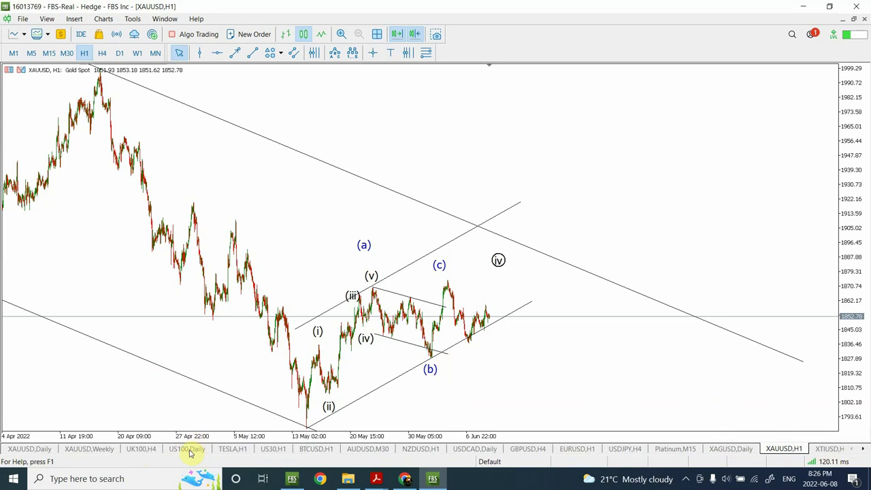
Step: Examine the wave count and channel lines on the silver XAGUSD chart across the H1, M15, H4 and daily timeframes
click(728, 450)
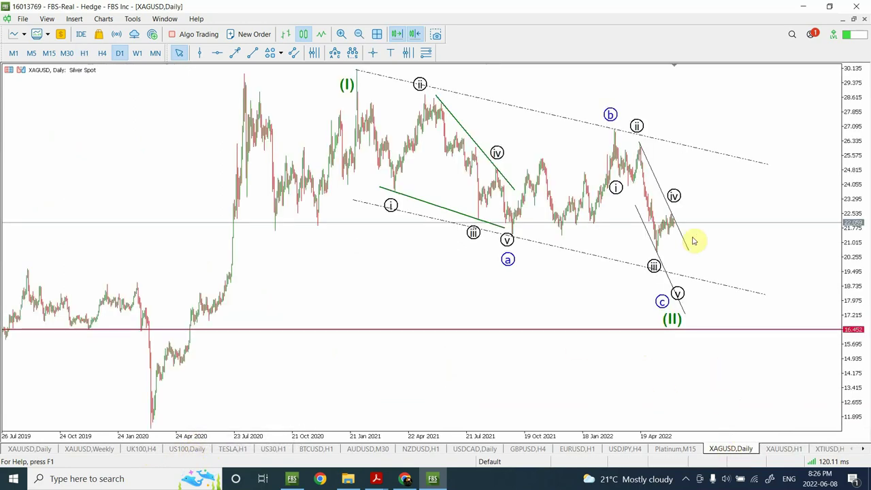
click(84, 53)
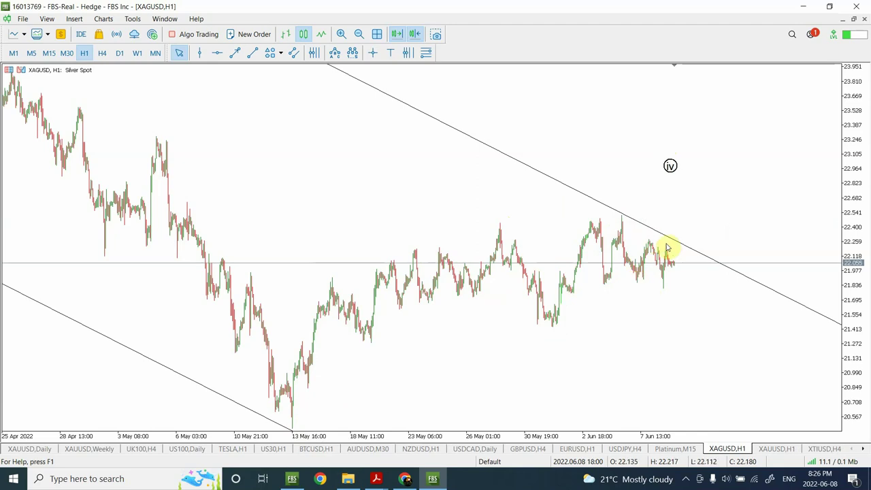
click(49, 55)
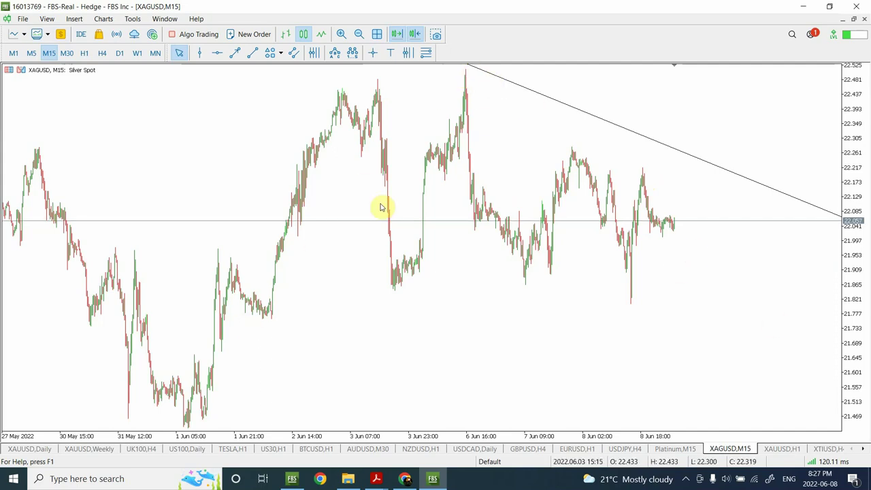
click(84, 53)
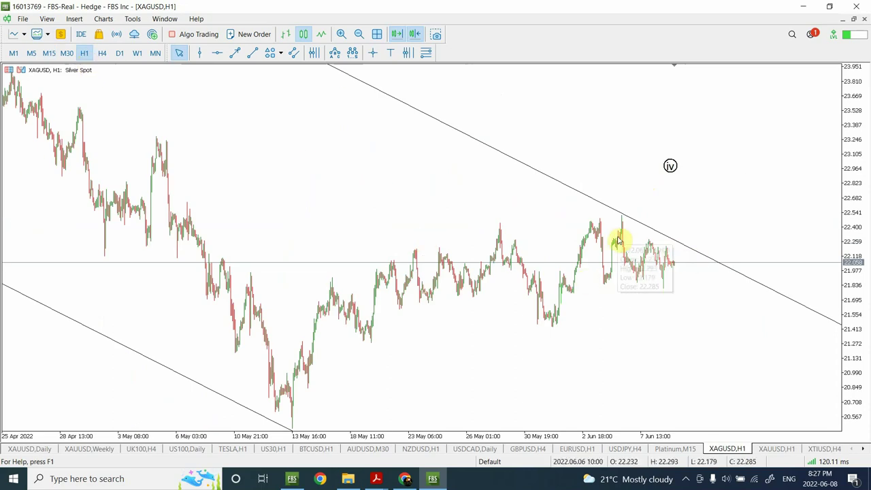
click(358, 34)
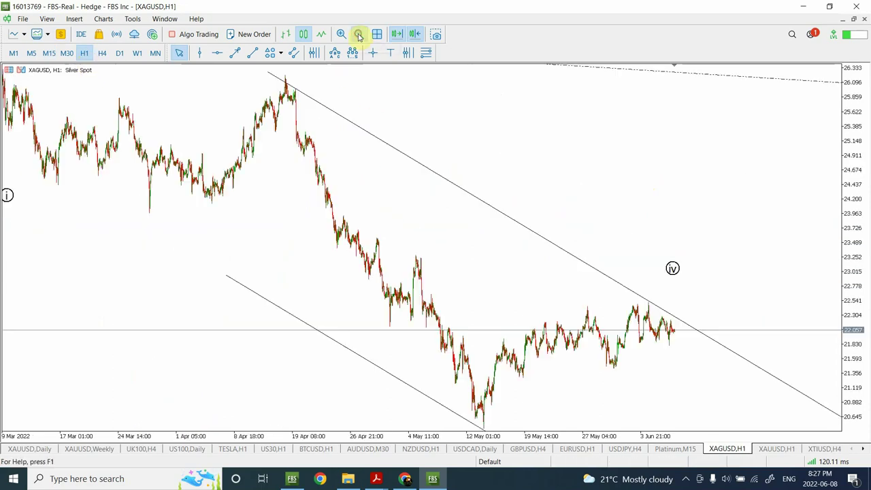
click(102, 54)
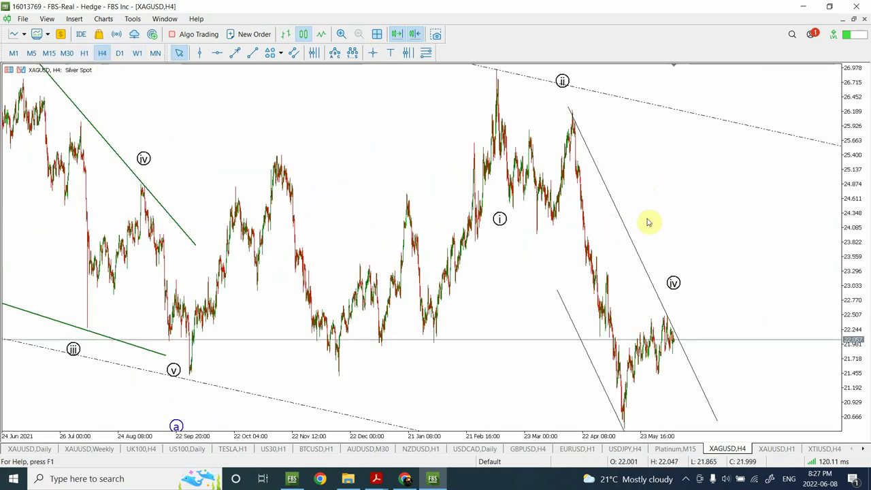
drag(868, 227, 861, 302)
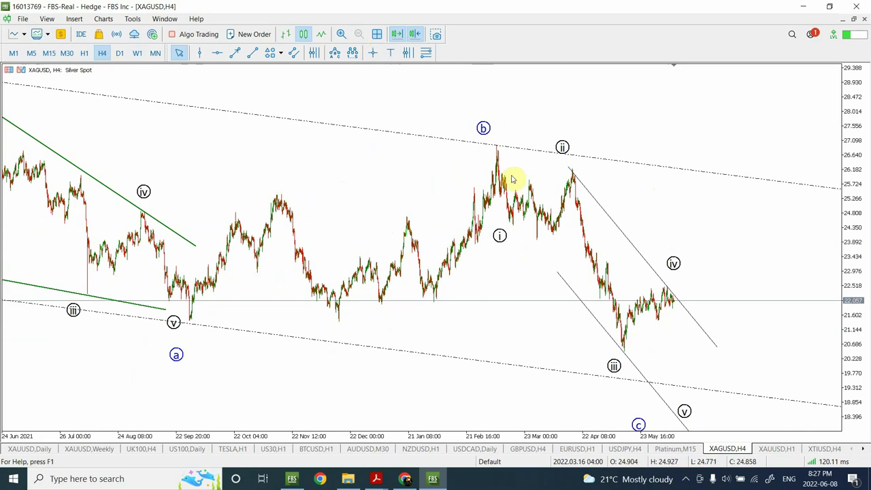
click(120, 55)
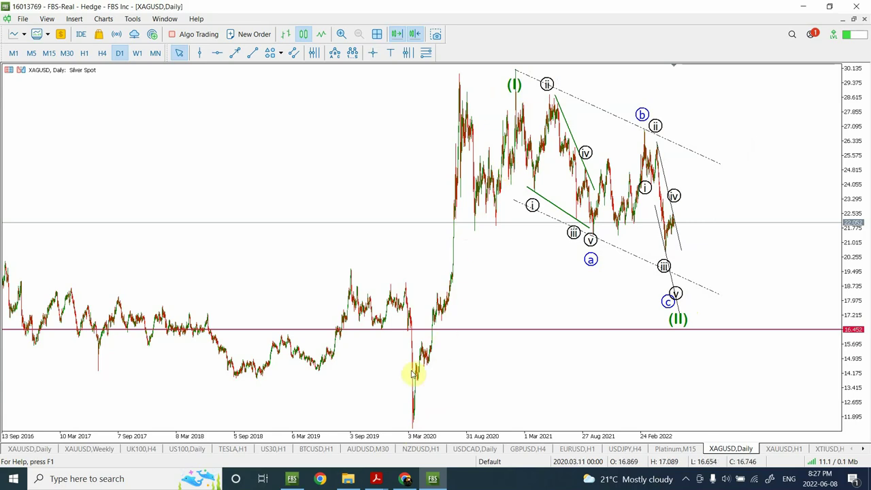
Step: Compare silver's daily wave structure with its recent price action on M15, H1 and H4, ending on the M15 chart
mouse_move(428, 365)
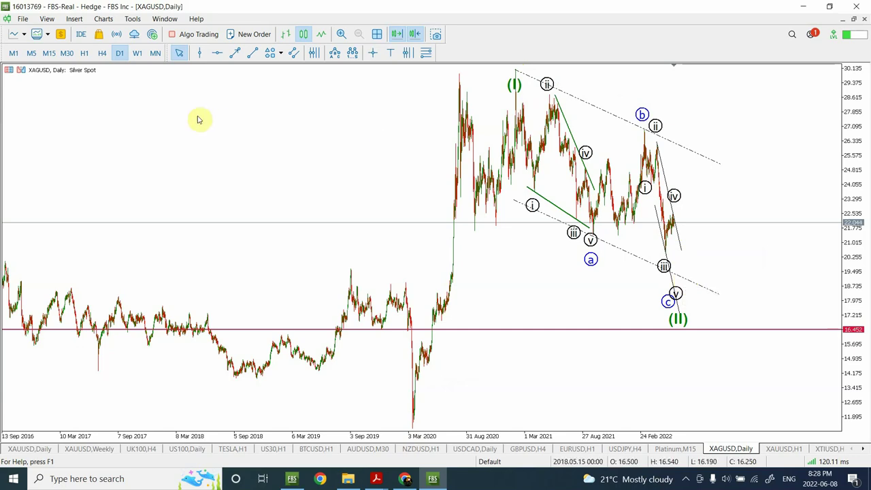
click(341, 34)
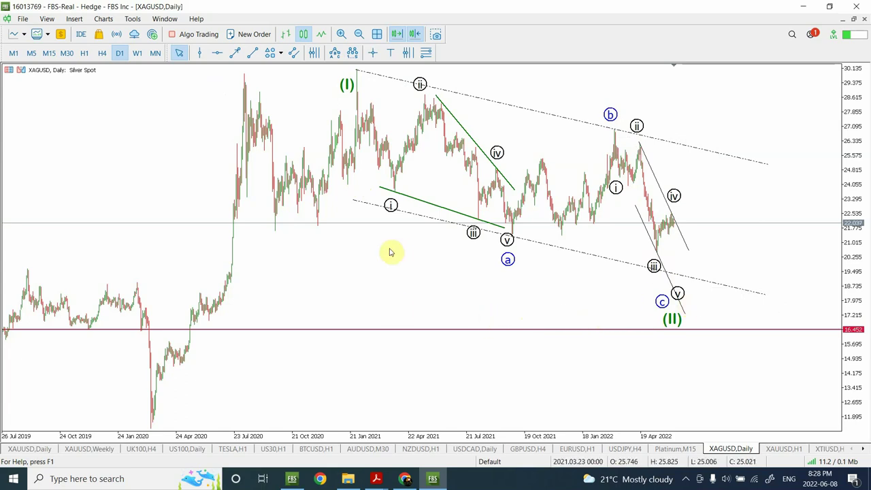
click(49, 53)
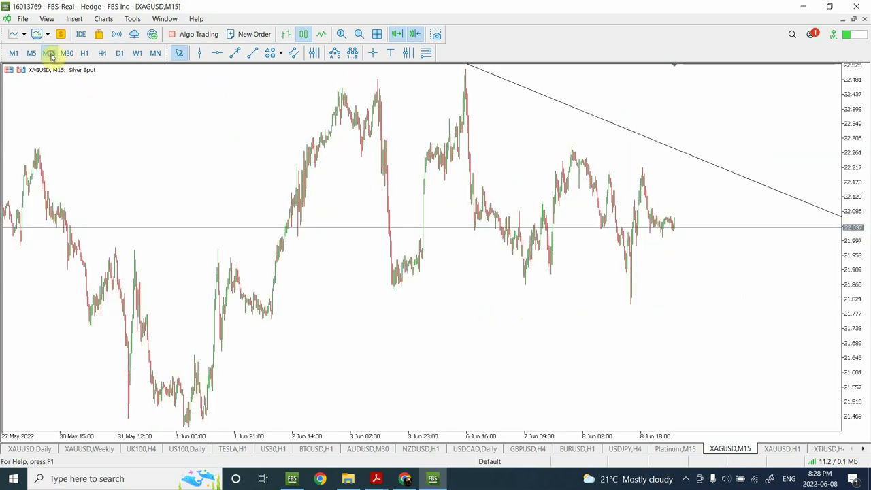
click(360, 34)
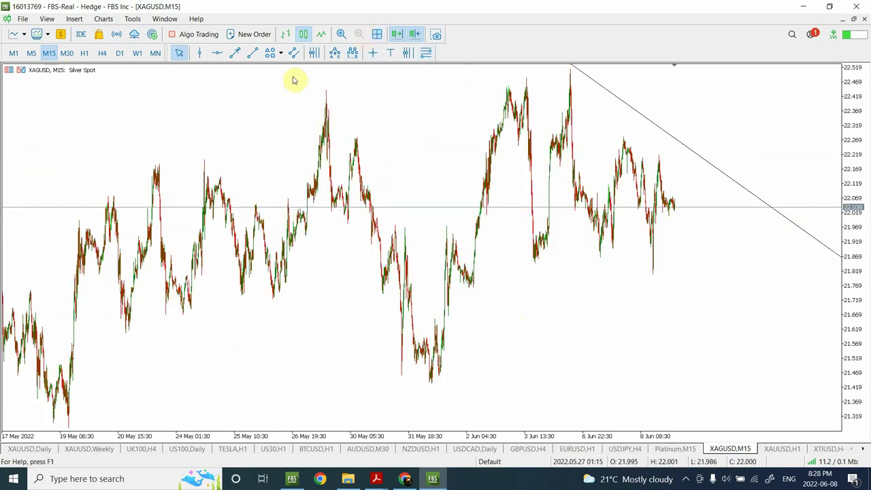
click(85, 53)
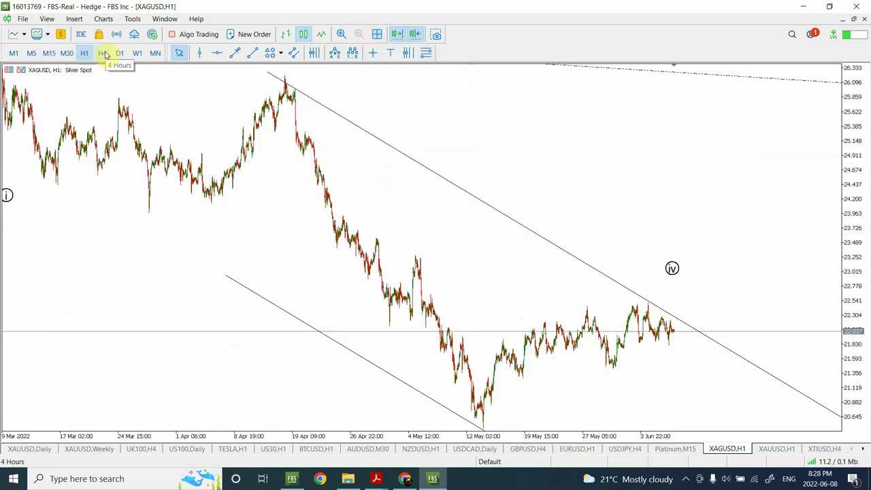
click(103, 54)
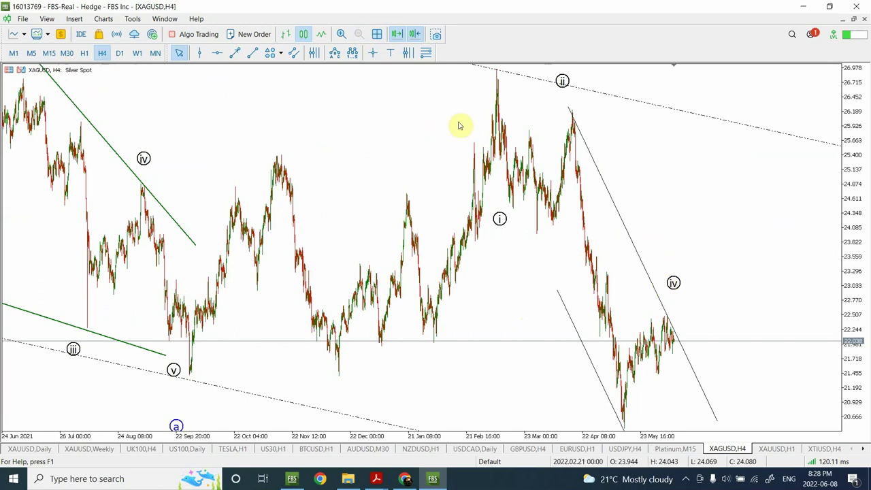
click(120, 54)
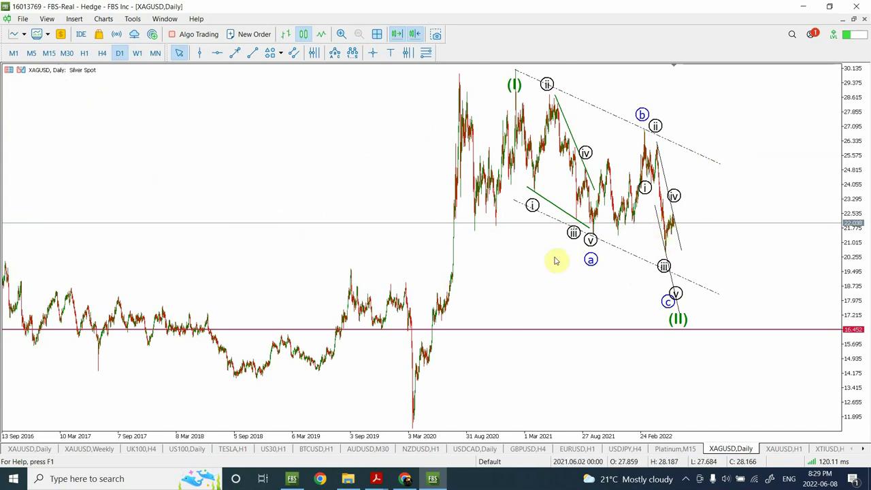
click(49, 55)
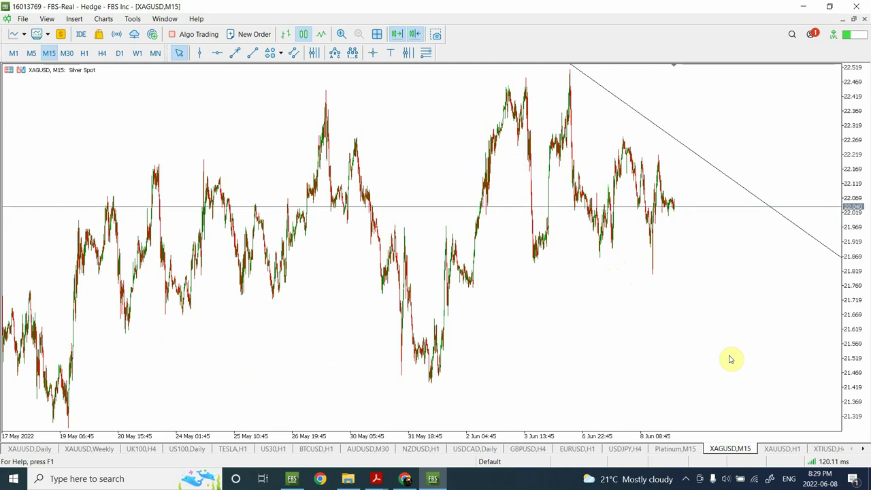
Step: Examine the corrective channel and wave labels on the gold XAUUSD chart in the H1, H4 and M15 timeframes
click(780, 448)
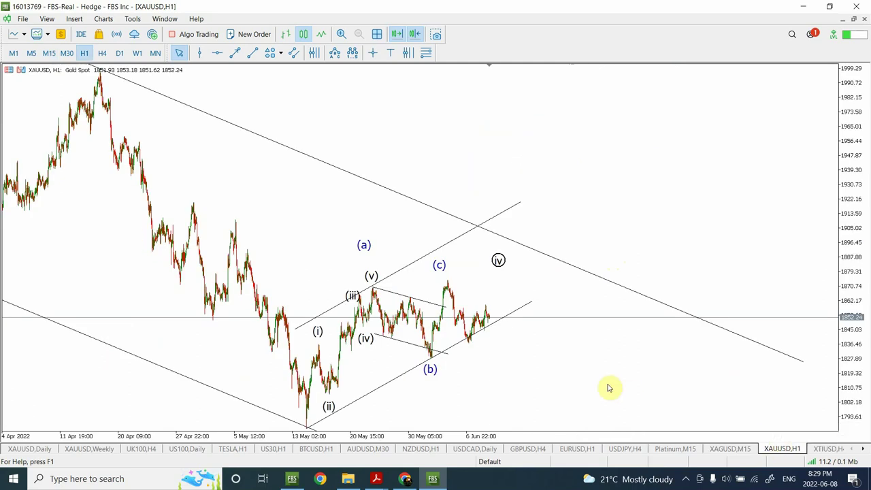
click(103, 53)
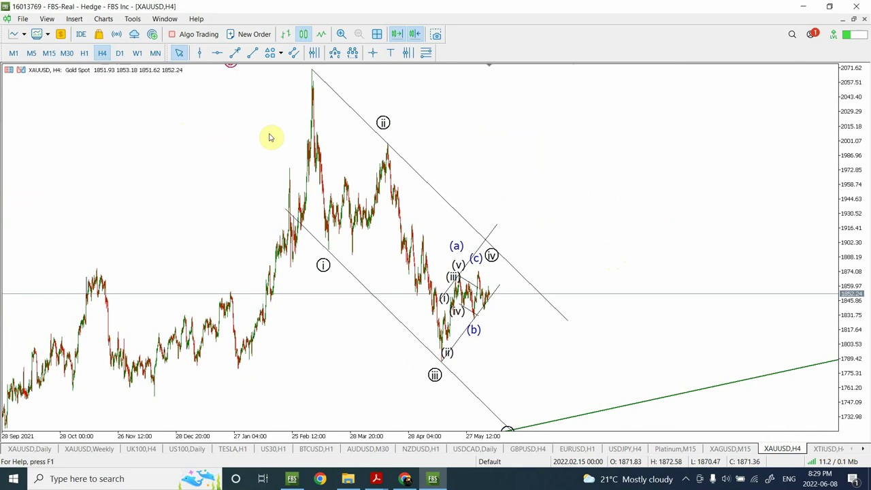
click(48, 53)
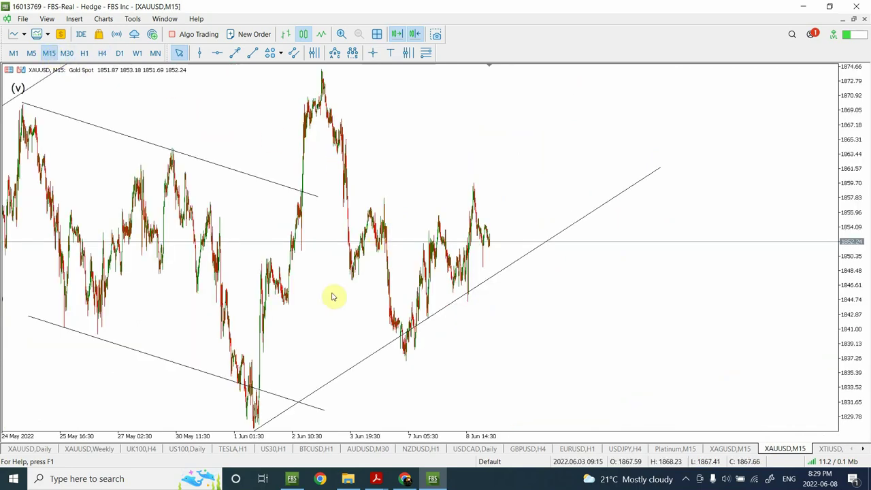
click(86, 54)
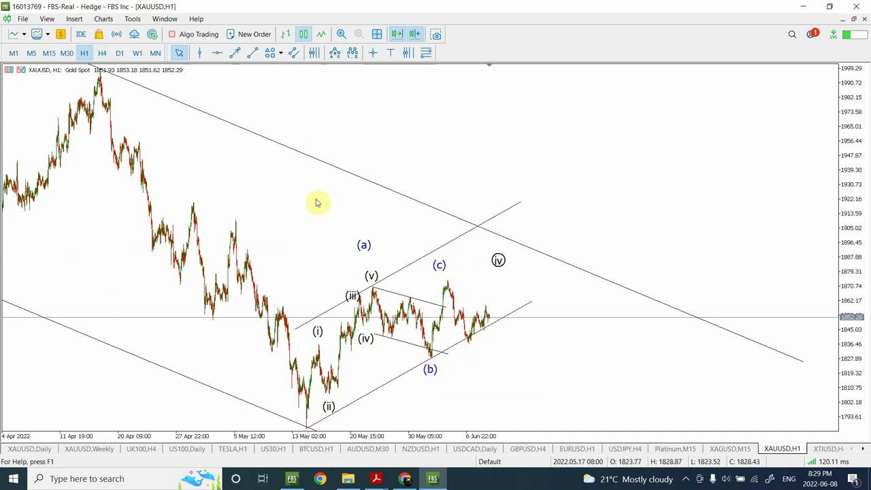
click(49, 54)
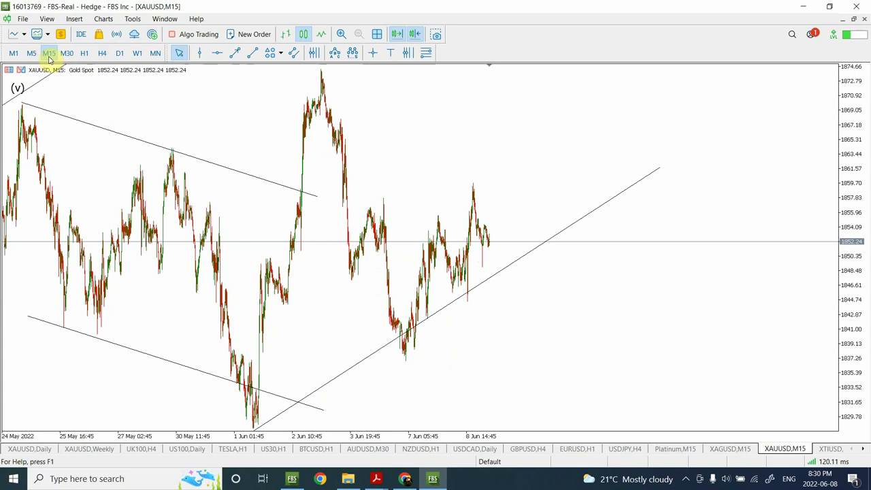
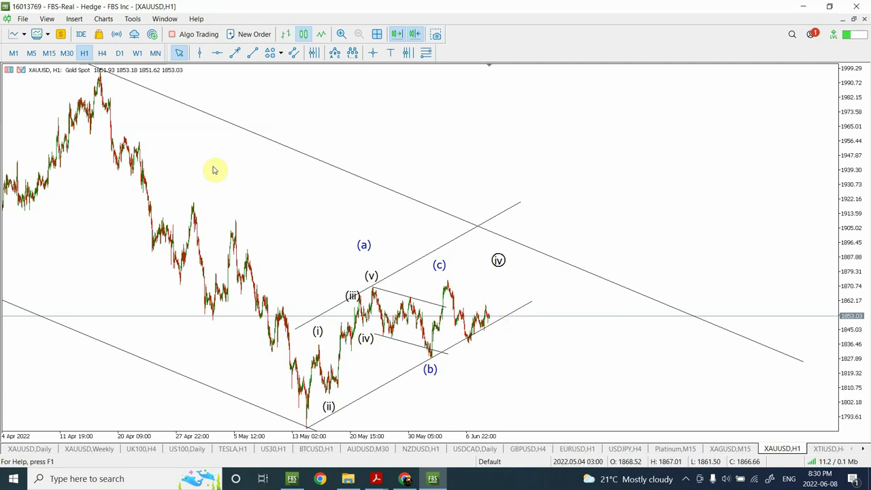
Step: Draw a steep falling trendline on gold's H4 chart from about 1846 to the rising green line near 1721
click(102, 54)
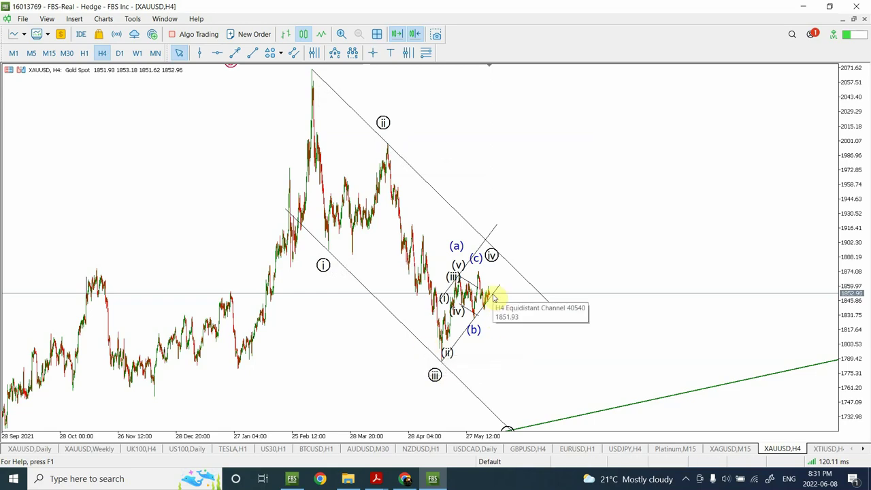
click(231, 62)
click(256, 53)
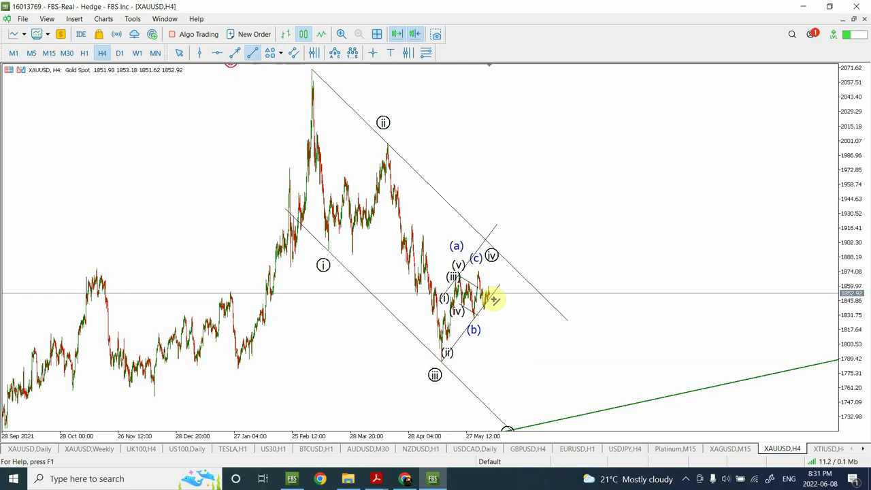
drag(491, 301, 514, 427)
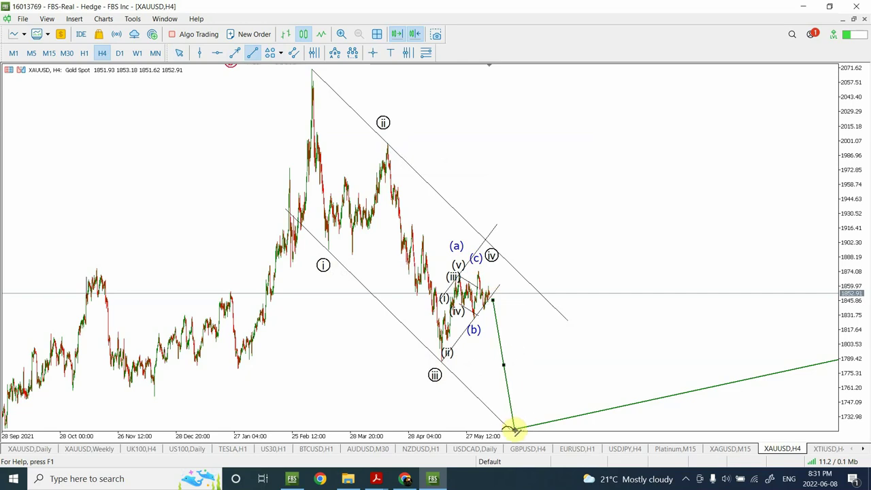
double_click(503, 363)
Step: Examine the projected decline in gold with a wider H4 price range, and on the daily and M15 timeframes
drag(847, 158, 843, 202)
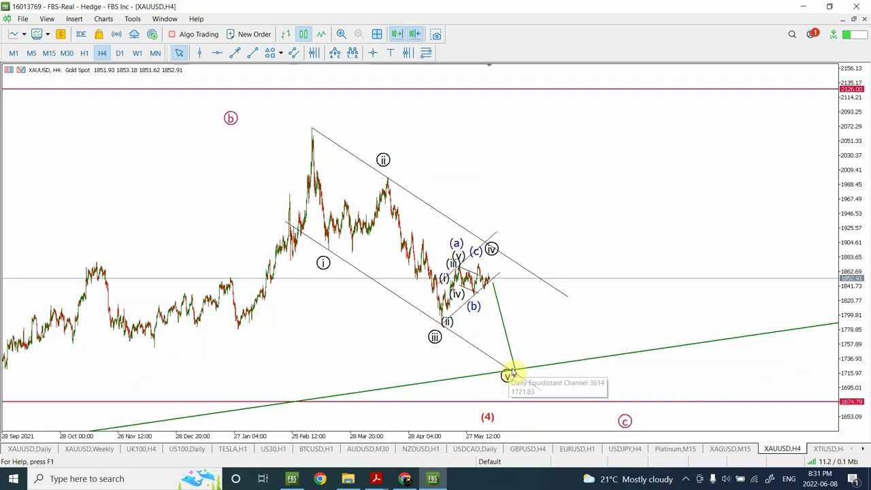
click(120, 53)
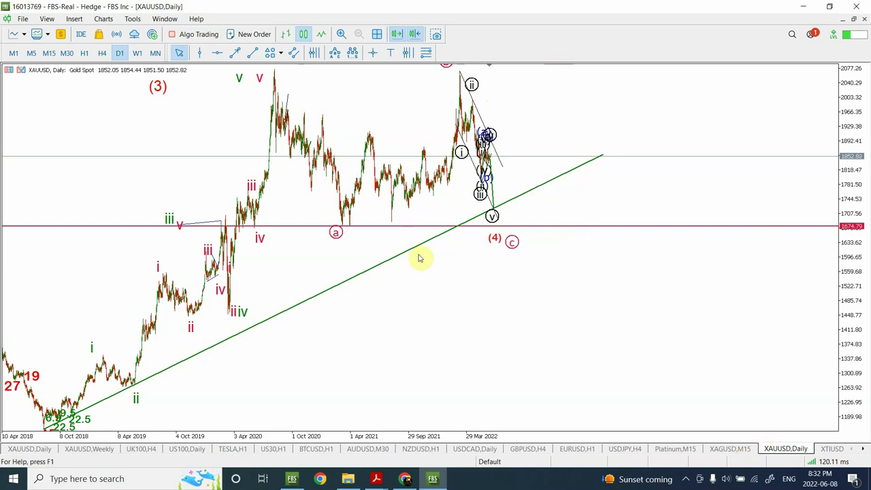
click(49, 54)
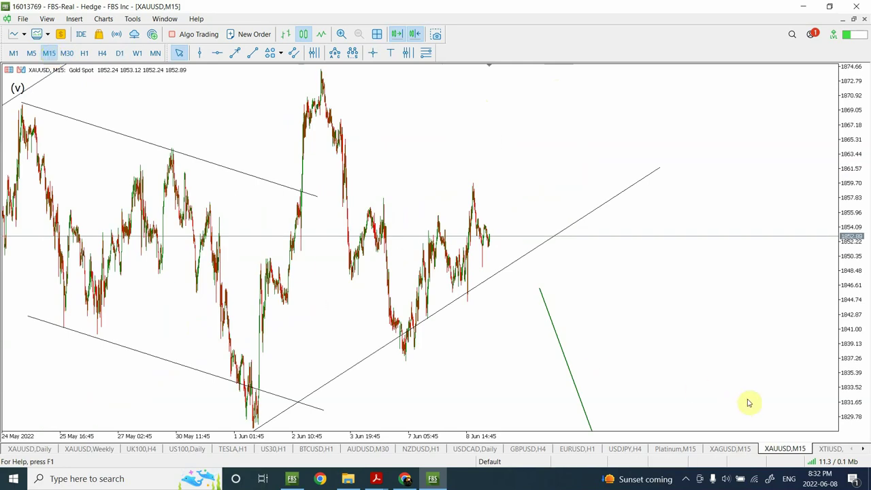
Step: Label the rising wedge on the XTIUSD H4 chart with an Elliott motive wave, placing waves i to v at its swing points
click(830, 448)
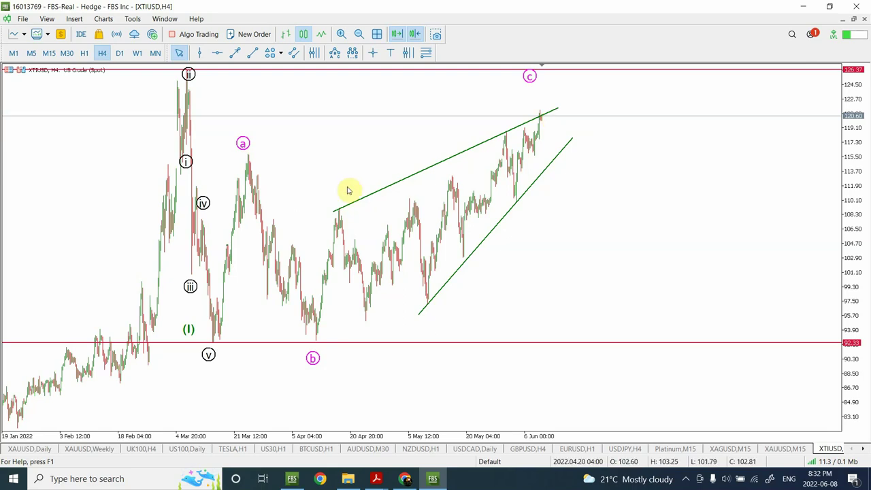
click(353, 54)
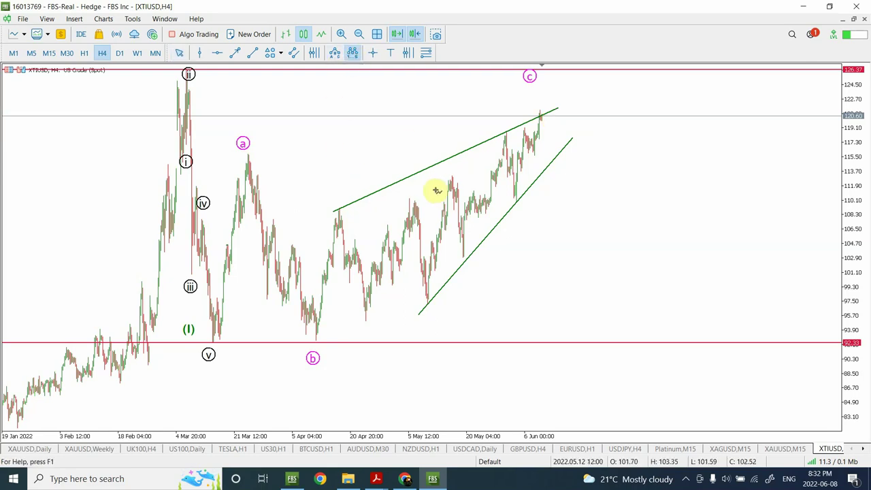
click(328, 200)
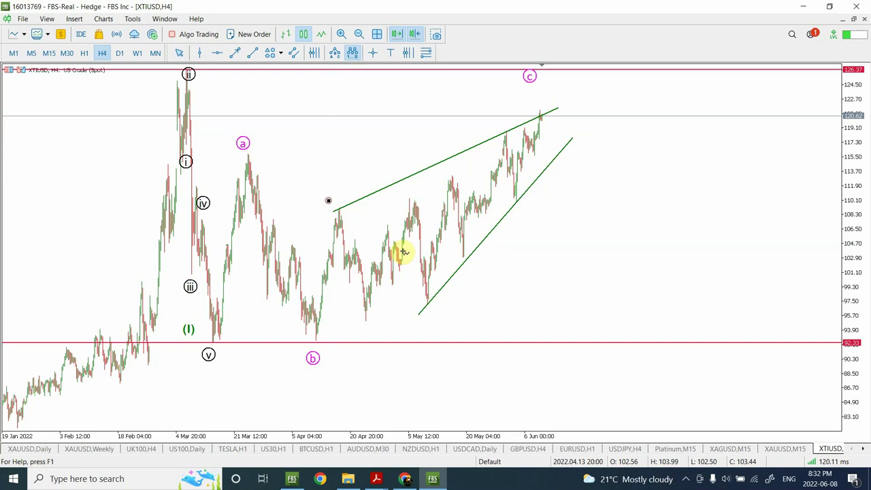
click(436, 315)
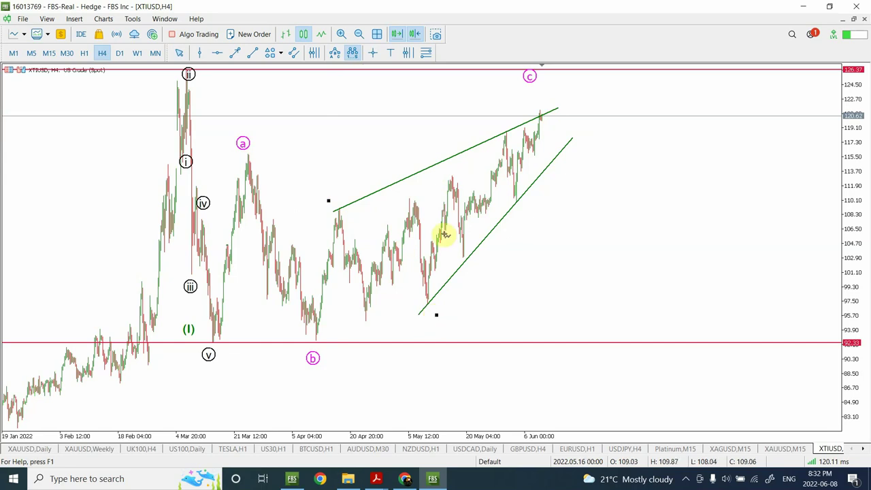
click(497, 124)
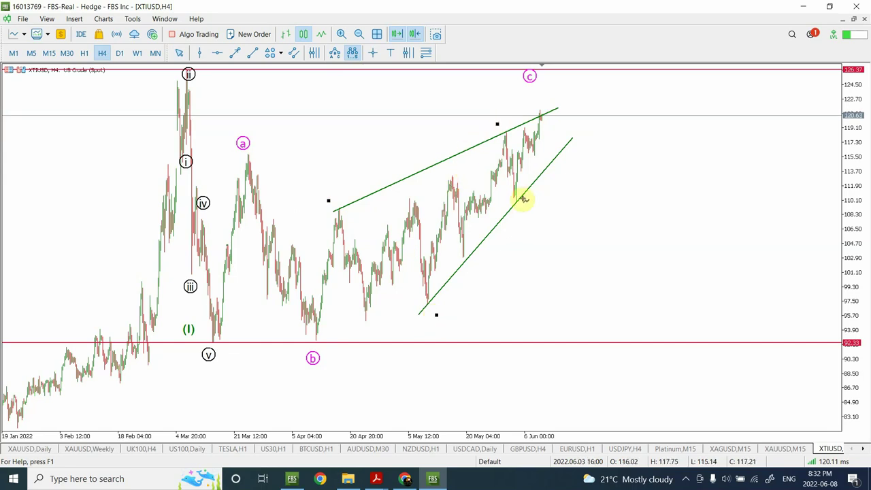
click(522, 210)
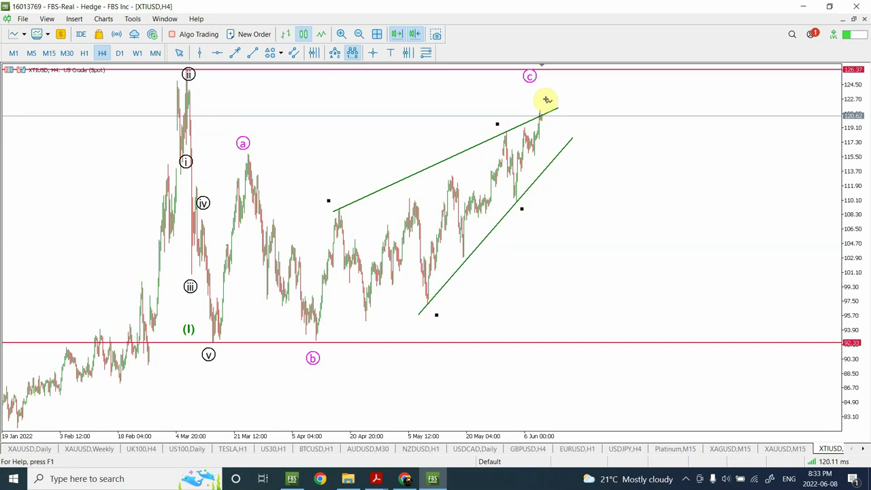
click(546, 101)
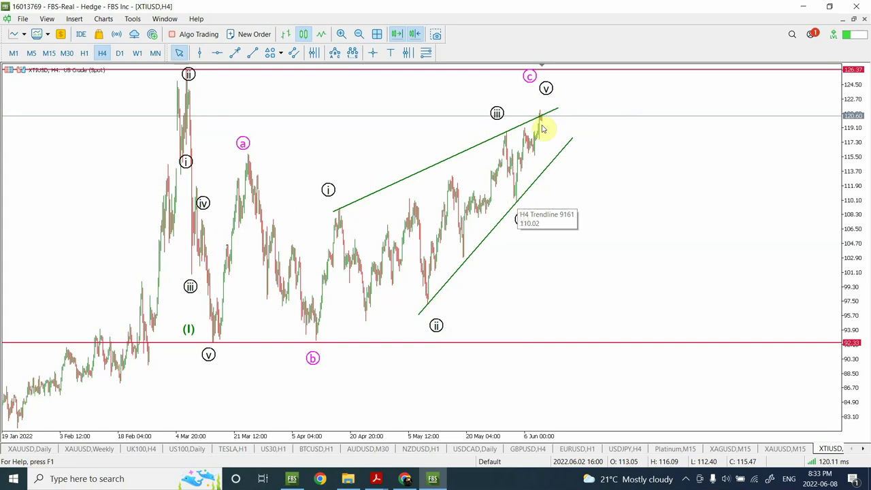
Step: Add a horizontal line at the wave iv low, about 110.09, and extend the wedge's lower trendline slightly further up
click(217, 54)
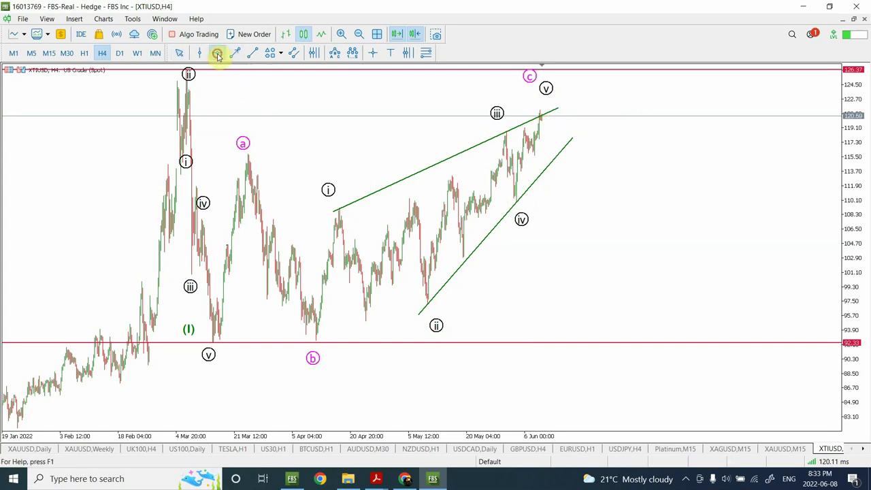
drag(481, 174, 482, 200)
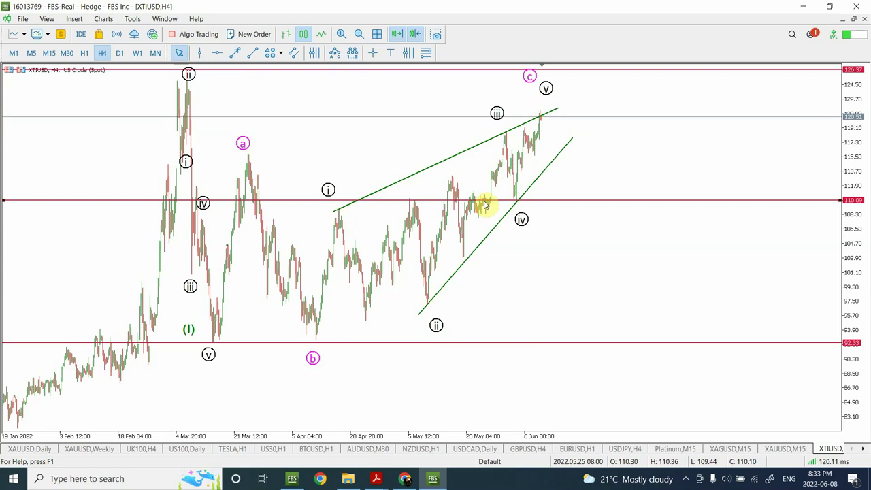
click(545, 201)
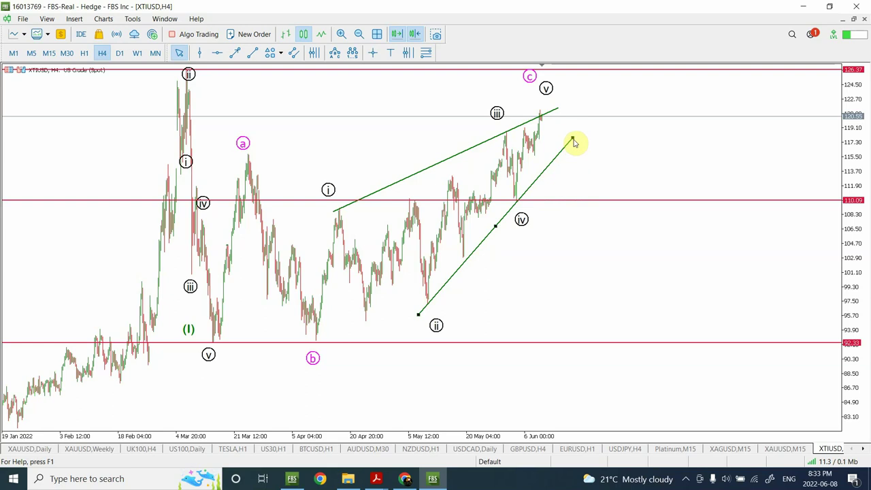
drag(572, 143, 578, 131)
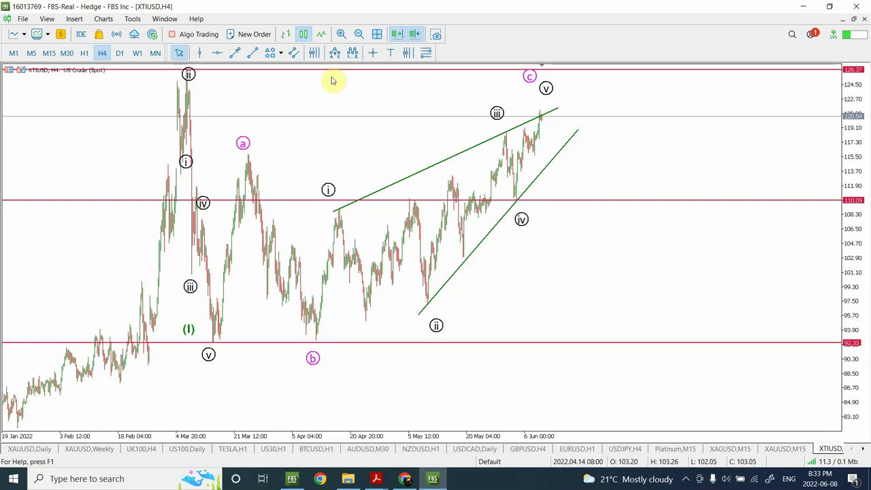
Step: Draw a retracement grid from the wave v low at the 92.33 line up to the 126.37 line, and delete it again
click(423, 52)
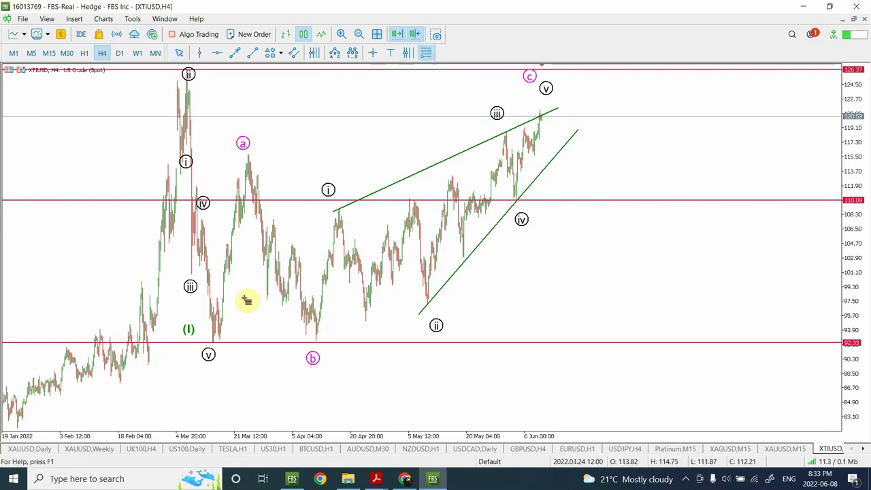
mouse_move(218, 345)
mouse_down()
mouse_move(317, 200)
mouse_move(453, 102)
mouse_move(586, 71)
mouse_up()
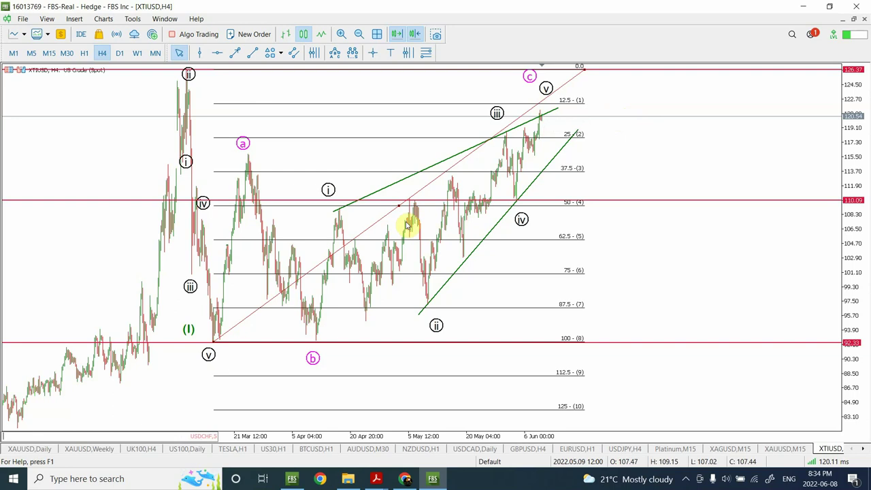
key(BackSpace)
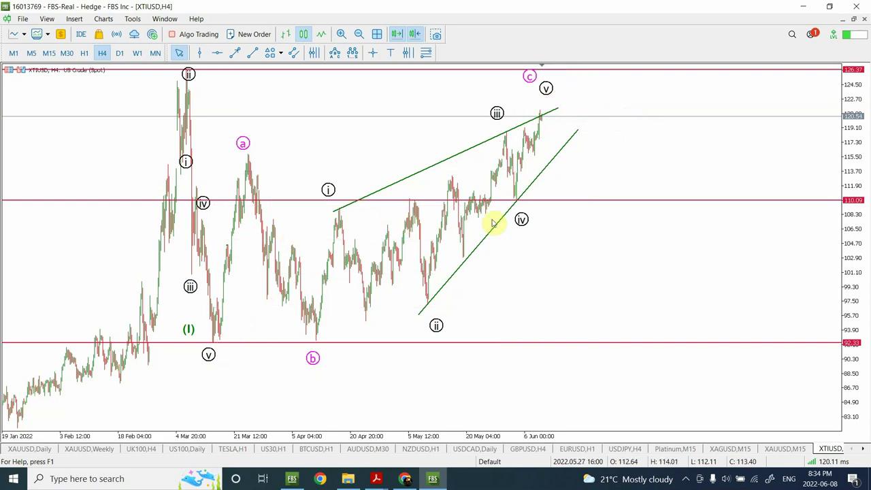
Step: Examine the a-b-c correction and rising wedge on the XTIUSD chart in the daily and H4 timeframes at different zoom levels
click(121, 55)
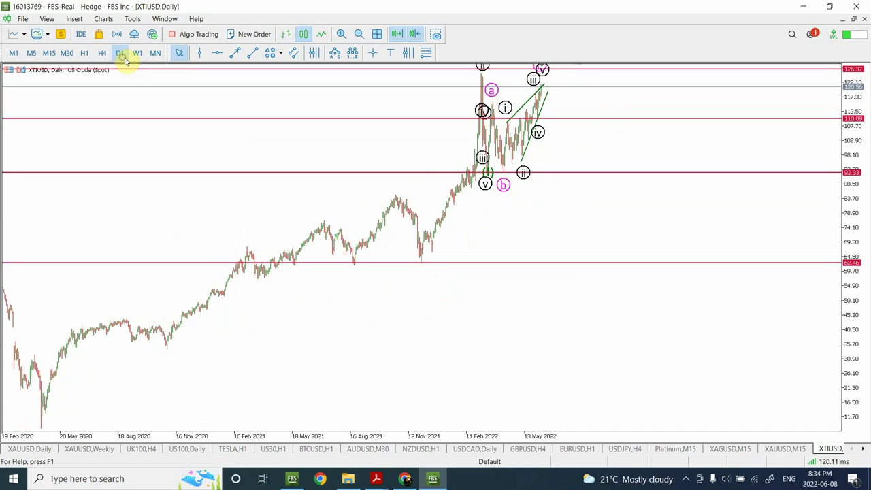
click(341, 34)
click(341, 34)
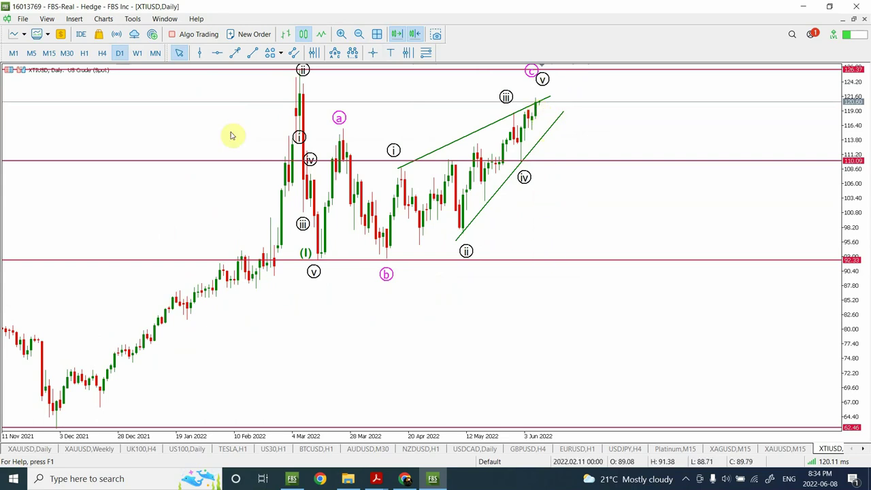
click(101, 54)
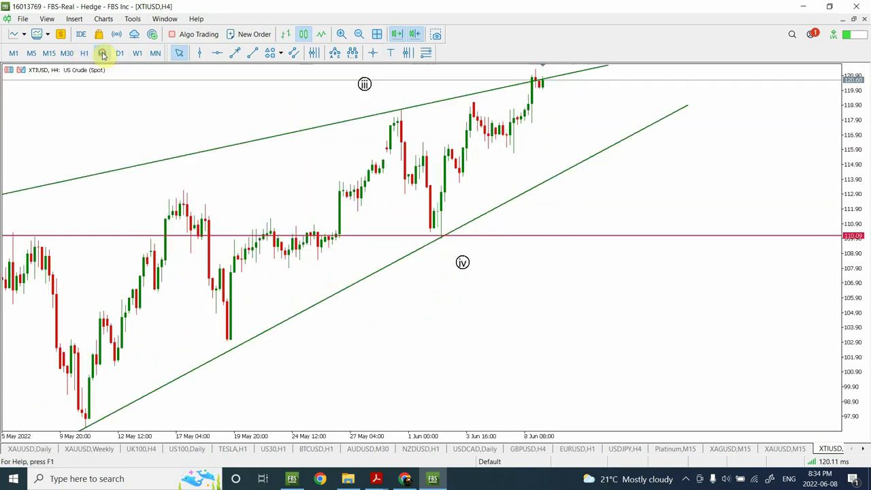
click(359, 34)
click(359, 34)
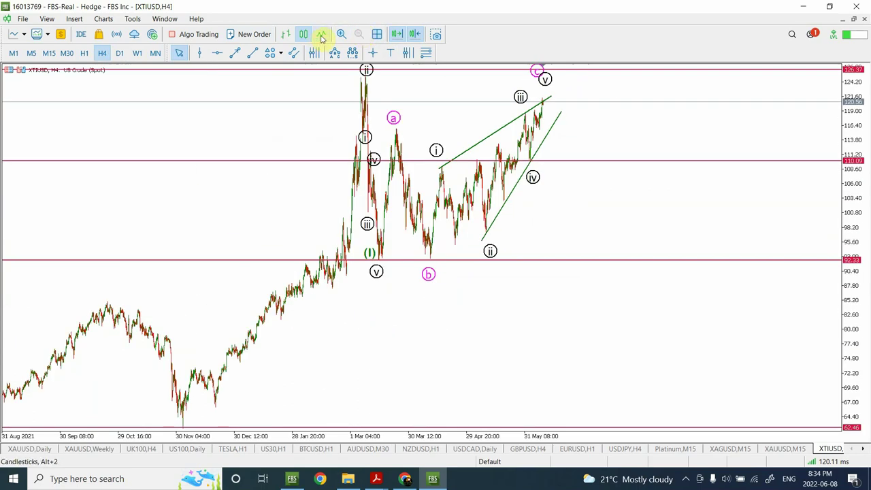
click(341, 34)
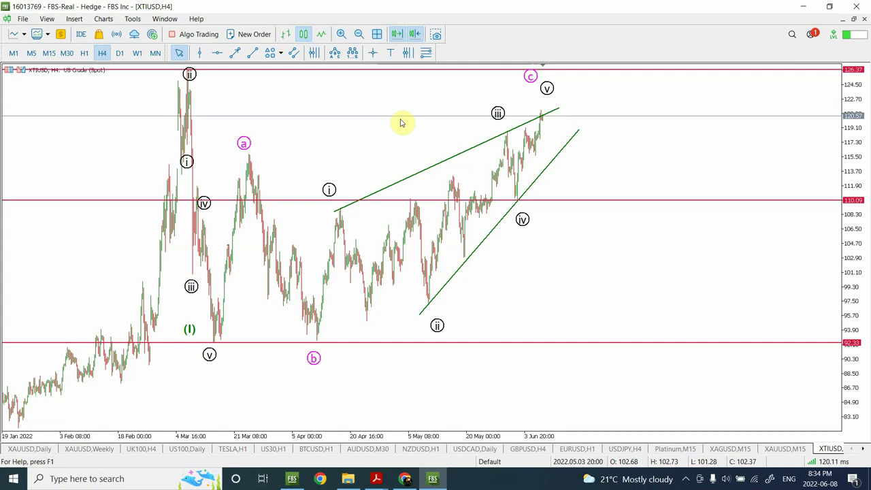
Step: Examine the full XTIUSD wave structure in the H1 timeframe, from the March decline to the latest wedge highs
click(85, 53)
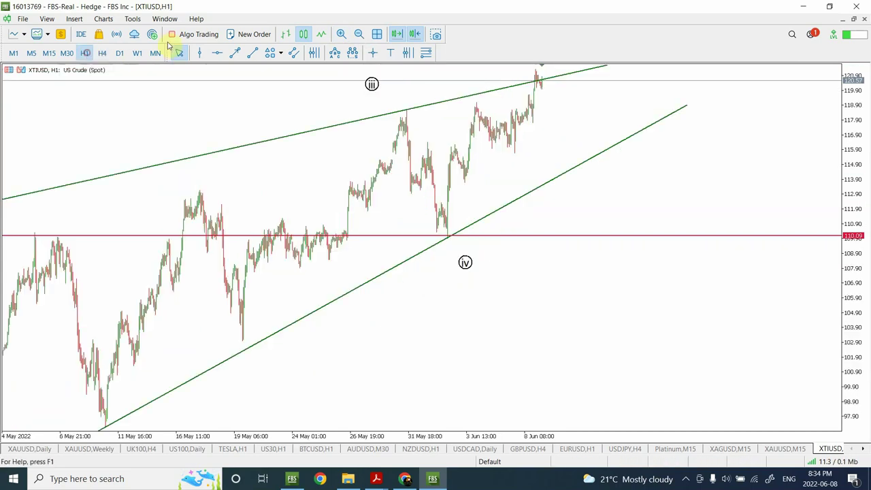
click(415, 34)
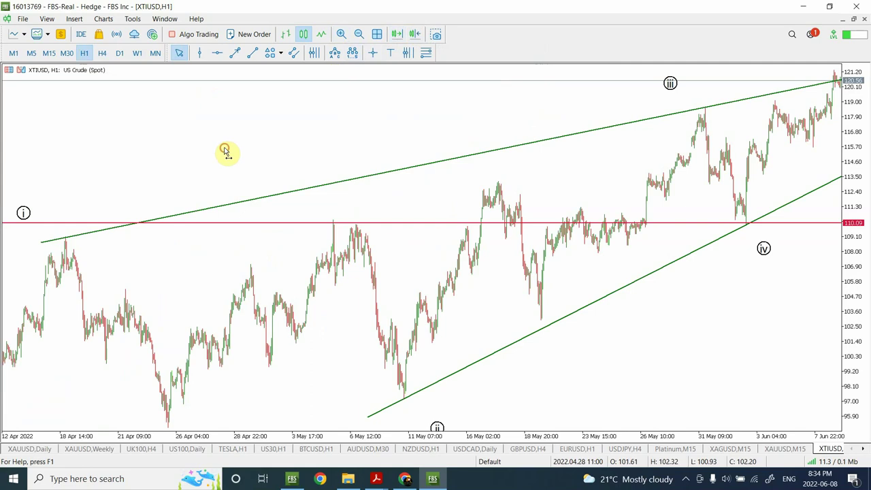
drag(225, 151, 660, 150)
drag(383, 189, 725, 162)
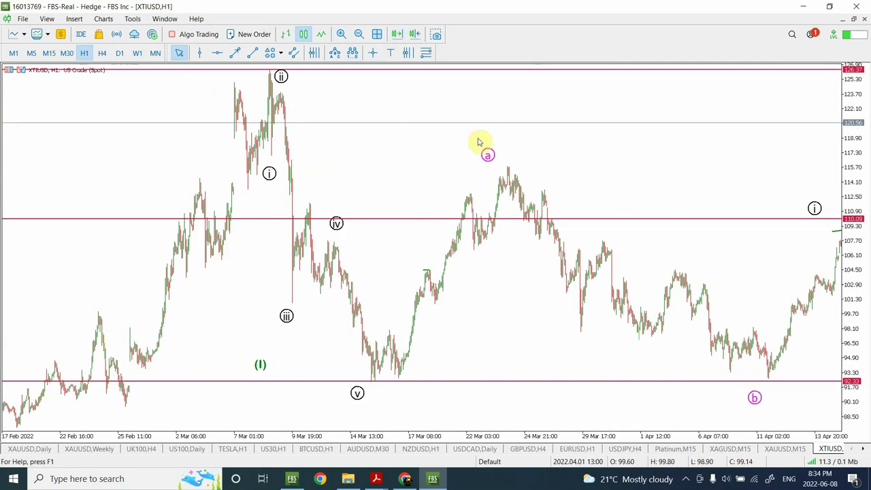
drag(686, 102, 200, 156)
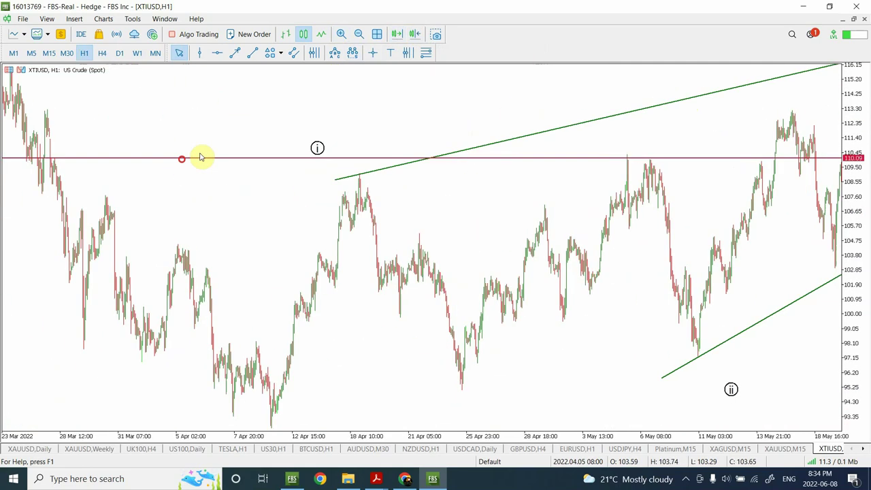
drag(650, 232, 139, 181)
drag(162, 239, 113, 238)
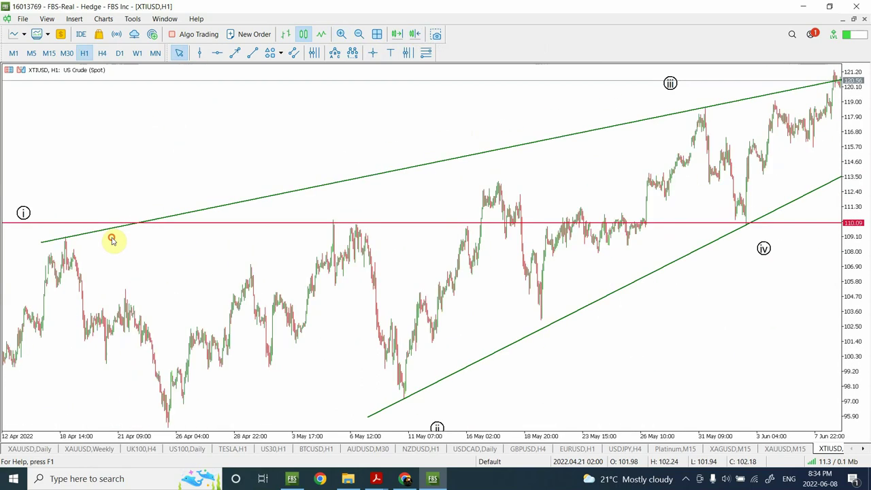
click(358, 35)
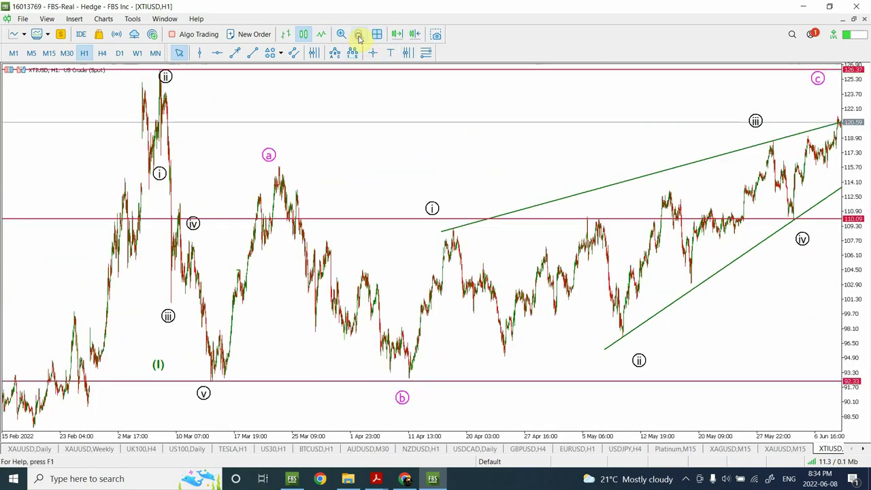
Step: Draw a steep falling trendline on the XTIUSD H4 chart from the wedge's top near 120 down to about 102
click(101, 55)
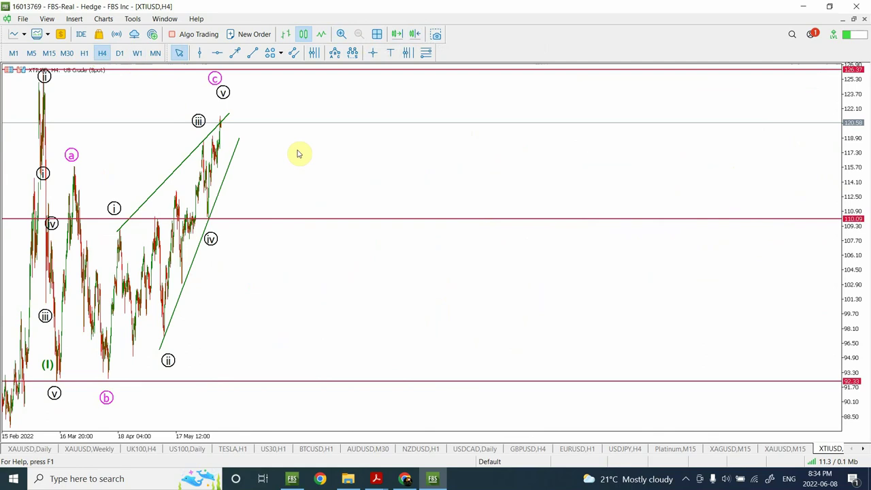
click(253, 54)
drag(224, 121, 233, 296)
drag(224, 127, 223, 126)
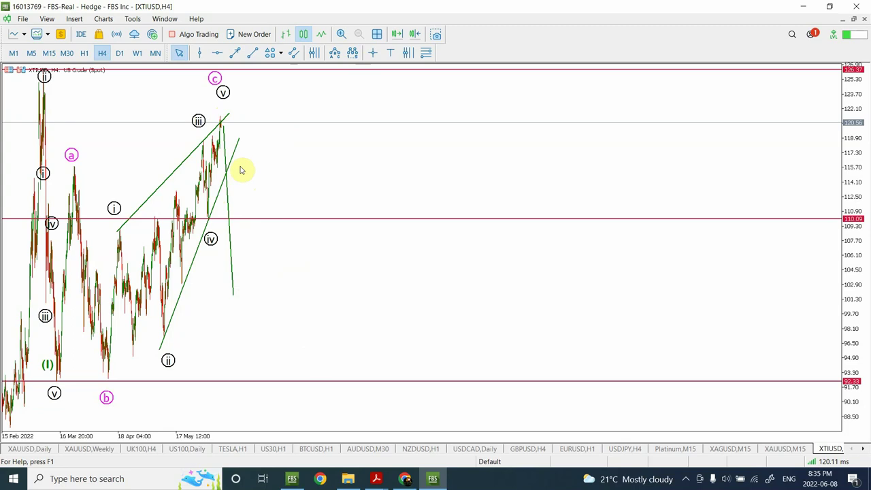
Step: Lengthen the falling projection line on the H4 chart past the 92.33 line to about 85
click(341, 35)
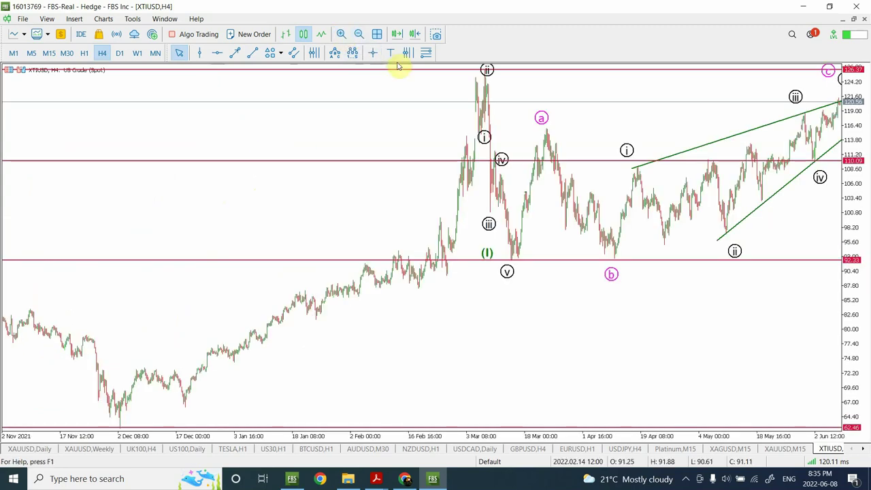
click(399, 35)
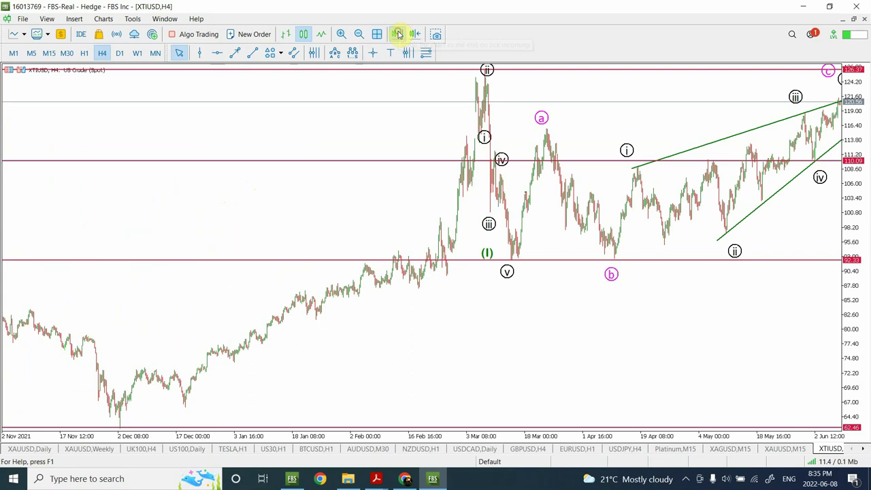
click(415, 35)
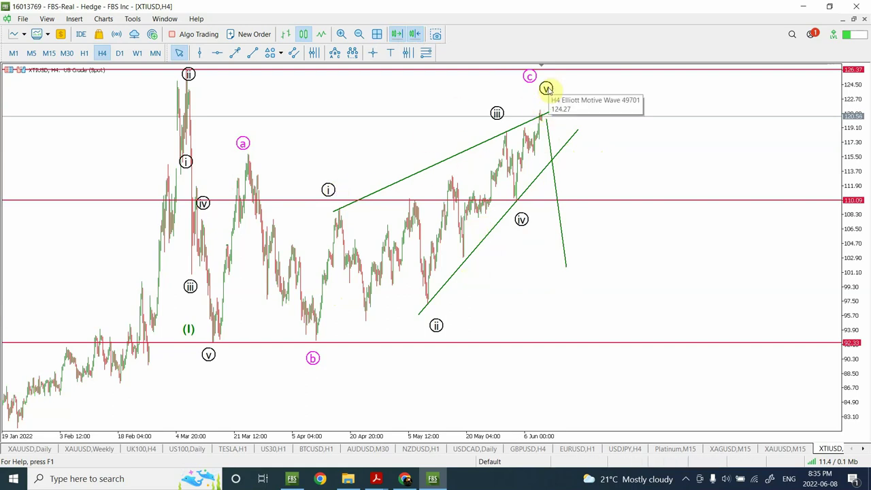
double_click(556, 183)
drag(565, 267, 573, 398)
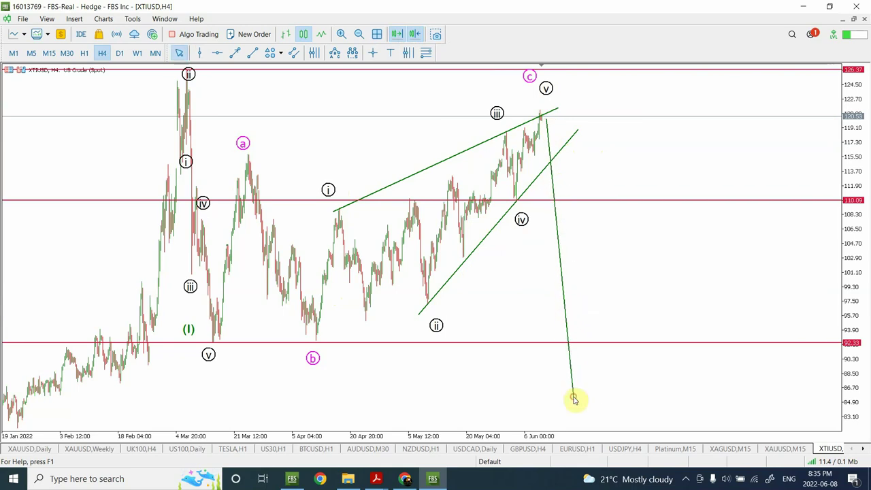
Step: Extend the falling projection line further on the XTIUSD daily chart, down to about 72
click(120, 54)
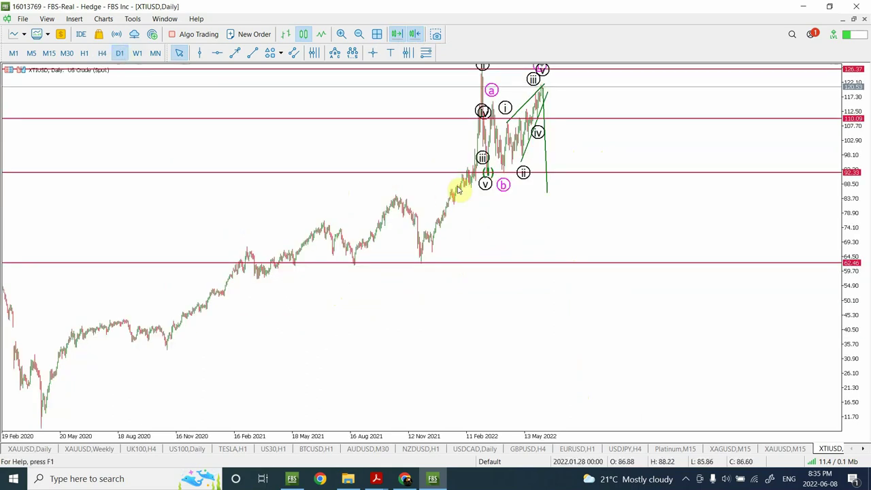
double_click(547, 193)
mouse_move(547, 193)
mouse_down()
mouse_move(554, 213)
mouse_move(547, 189)
mouse_up()
drag(548, 219, 551, 234)
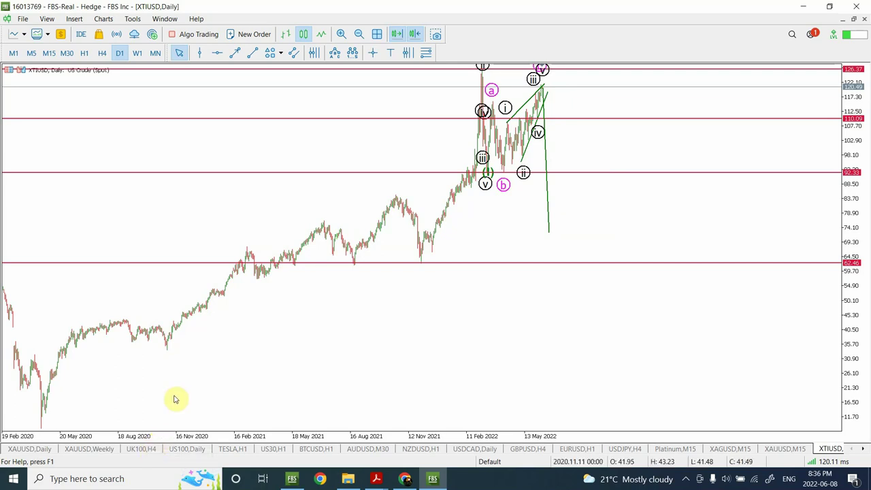
Step: Bring up the US100 daily chart with a wider price range and delete the retracement grid covering the decline
click(188, 450)
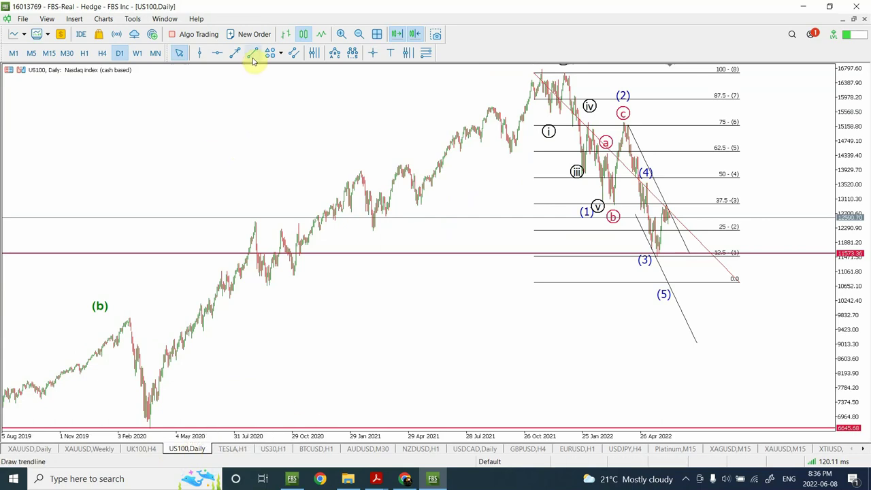
click(341, 34)
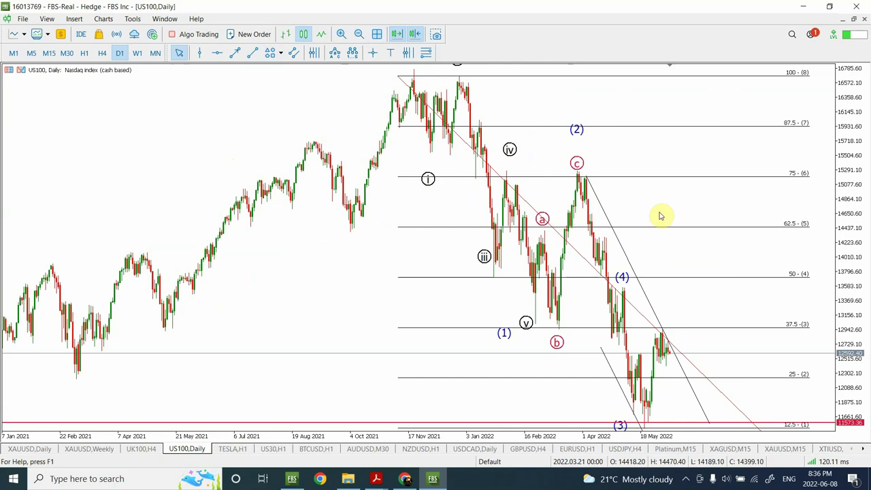
drag(853, 177, 850, 225)
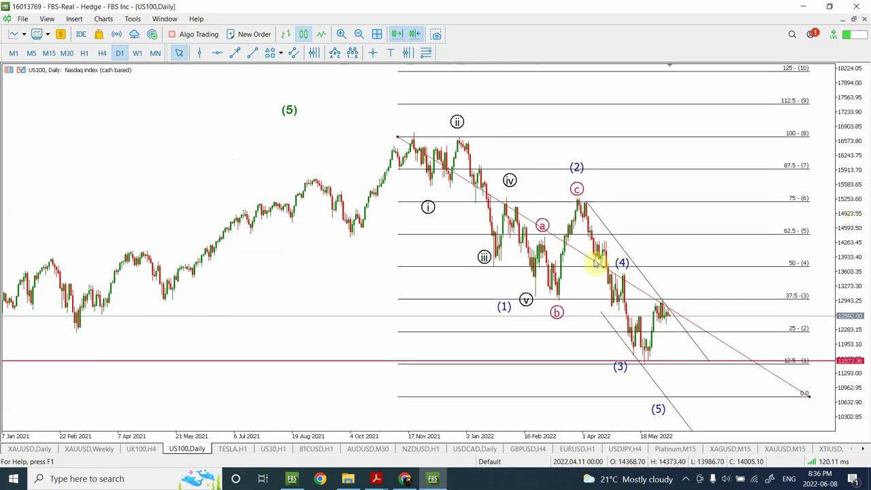
key(Delete)
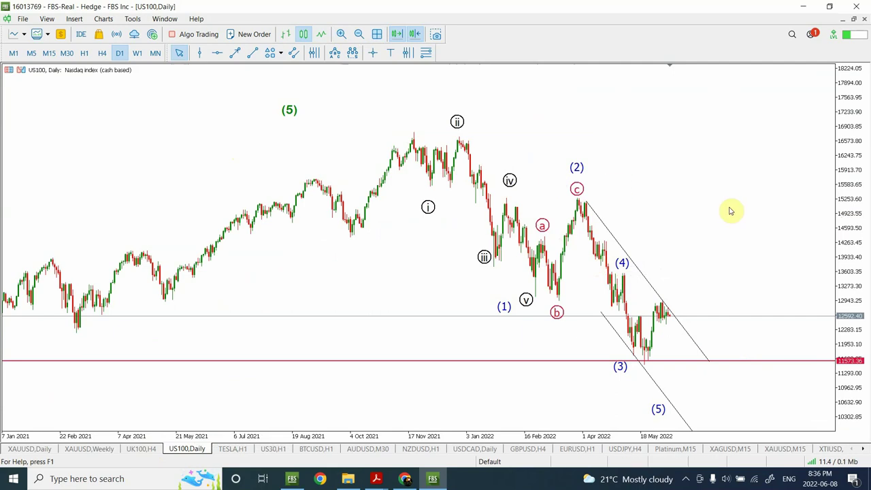
Step: Move the blue wave (4) label to the upper channel line, just above the latest June 2022 candles
mouse_move(669, 321)
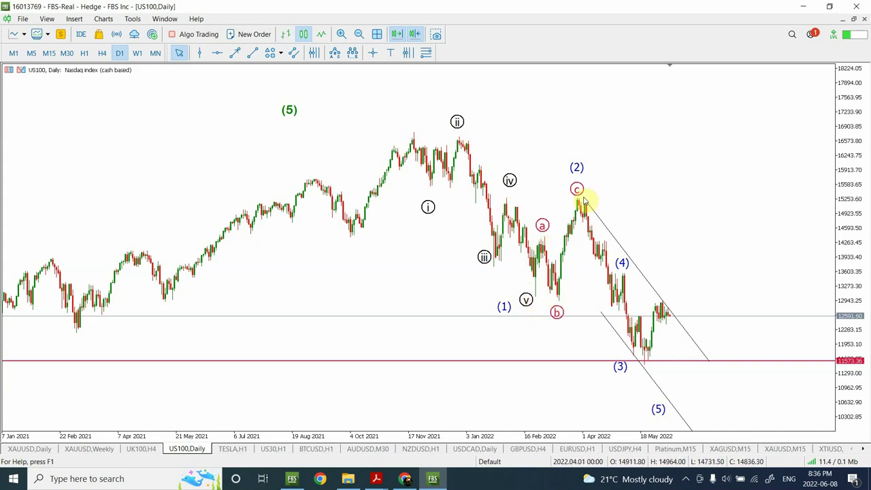
double_click(622, 272)
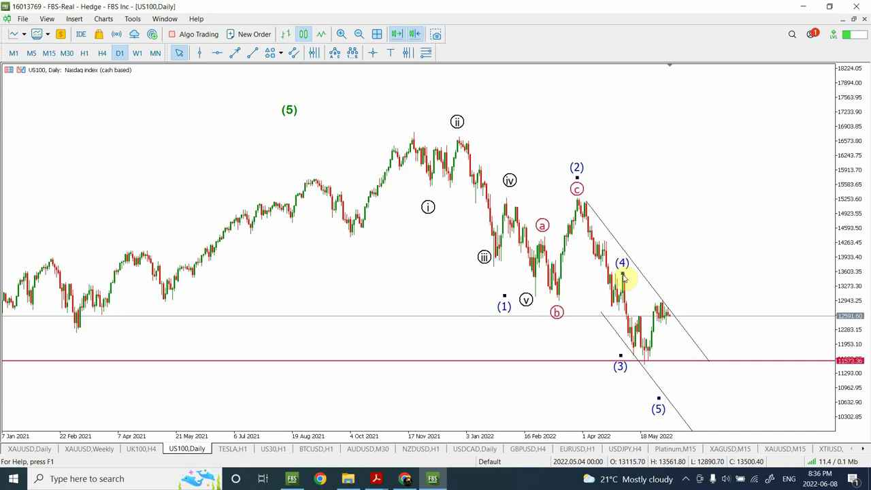
drag(621, 275, 667, 289)
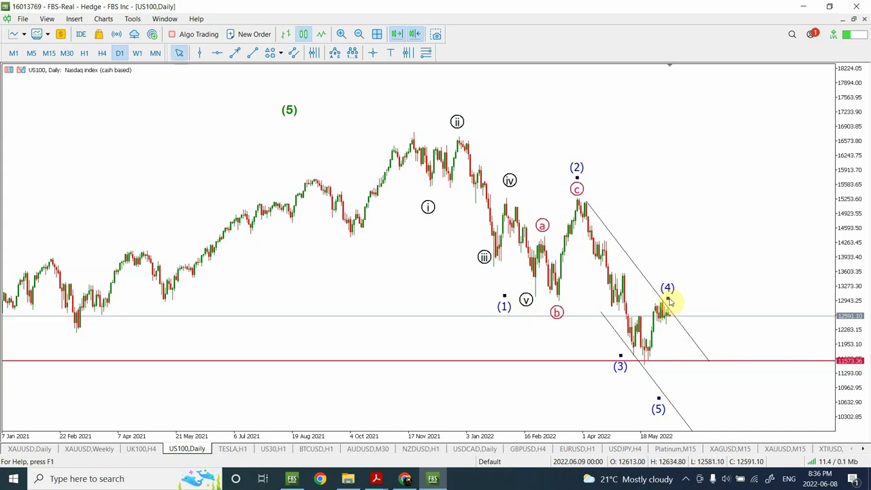
double_click(667, 301)
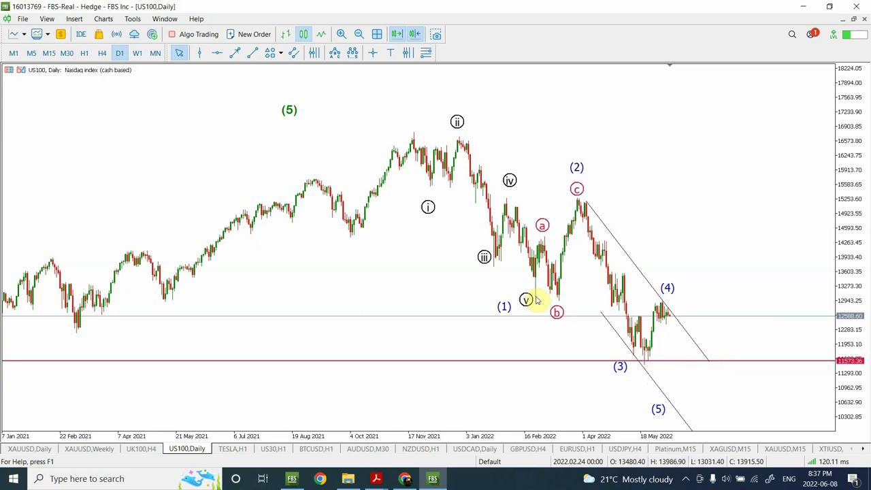
click(373, 53)
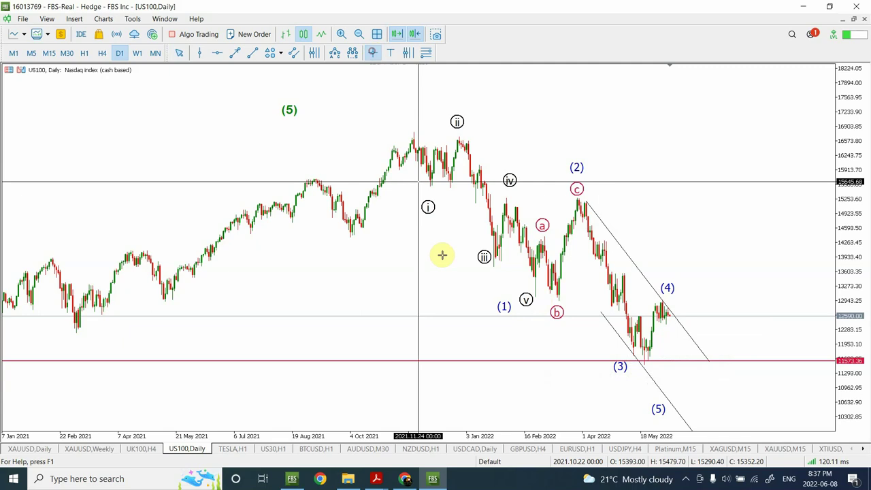
click(476, 299)
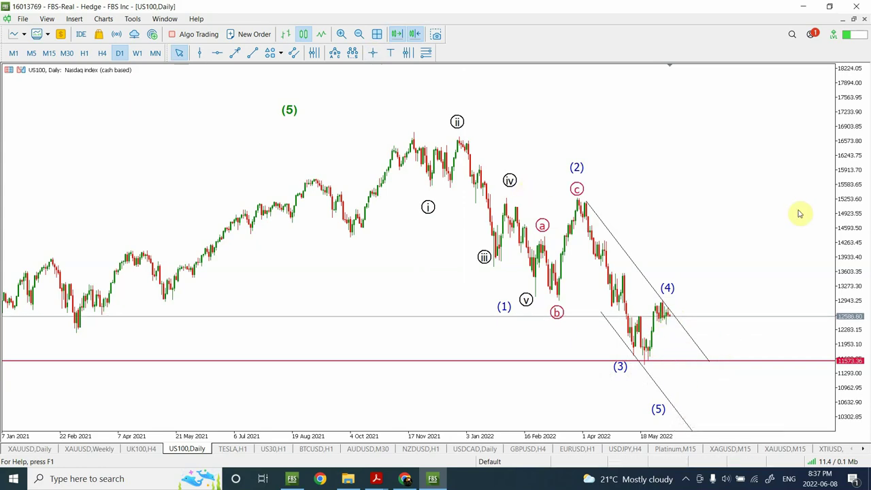
drag(851, 197, 848, 150)
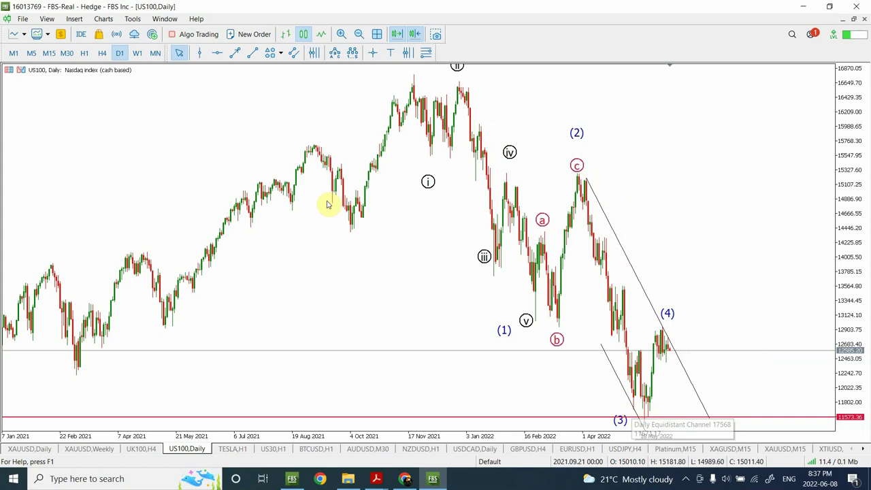
drag(858, 289, 857, 435)
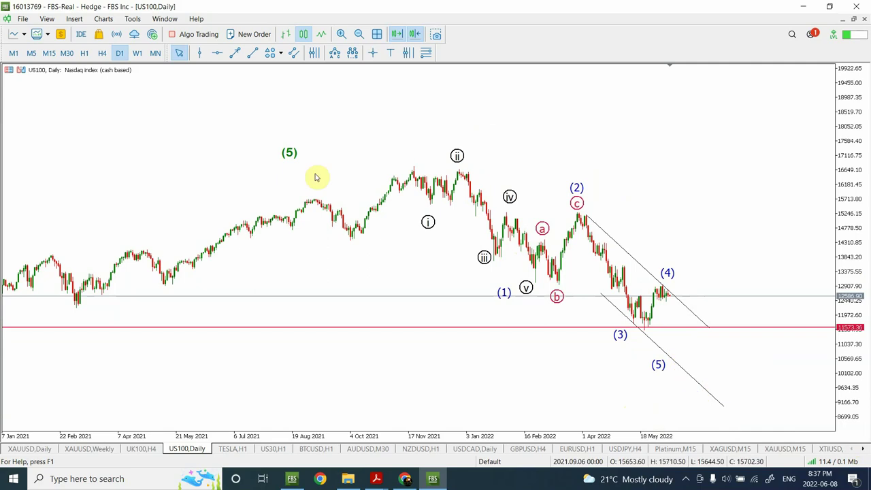
Step: On the US100 weekly chart, add a horizontal line at about 10694, along the September 2020 low
click(137, 52)
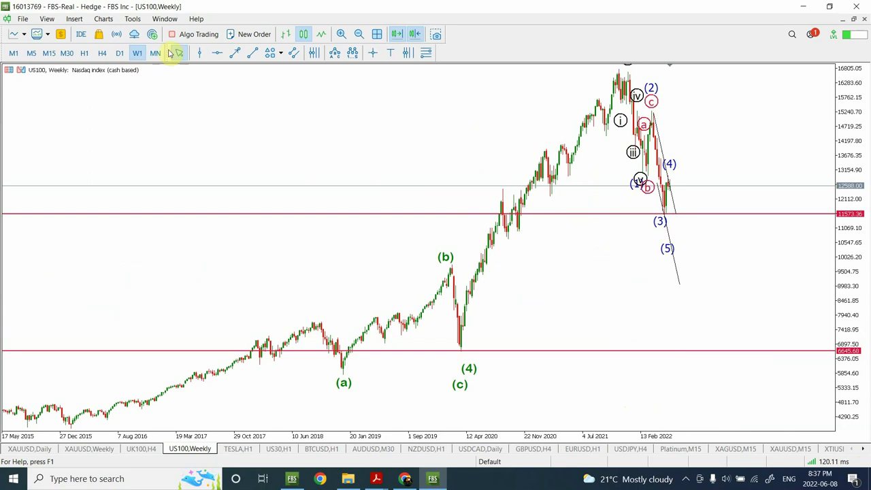
click(217, 53)
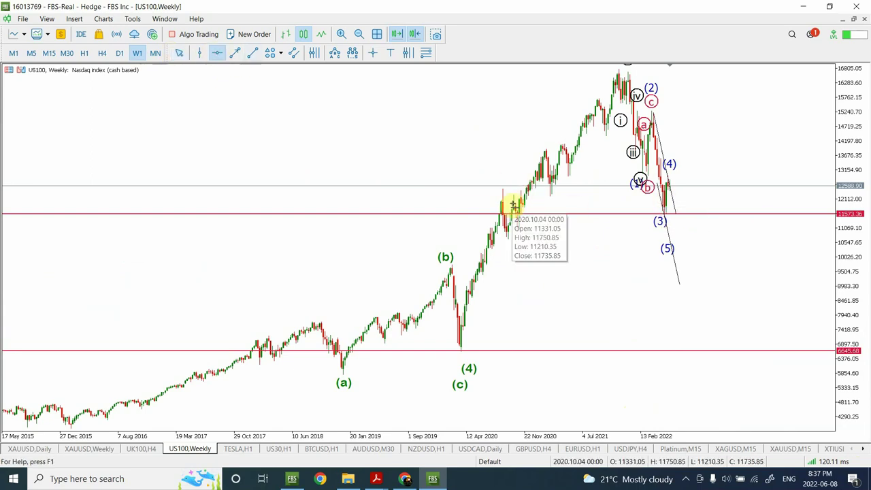
drag(535, 239, 537, 239)
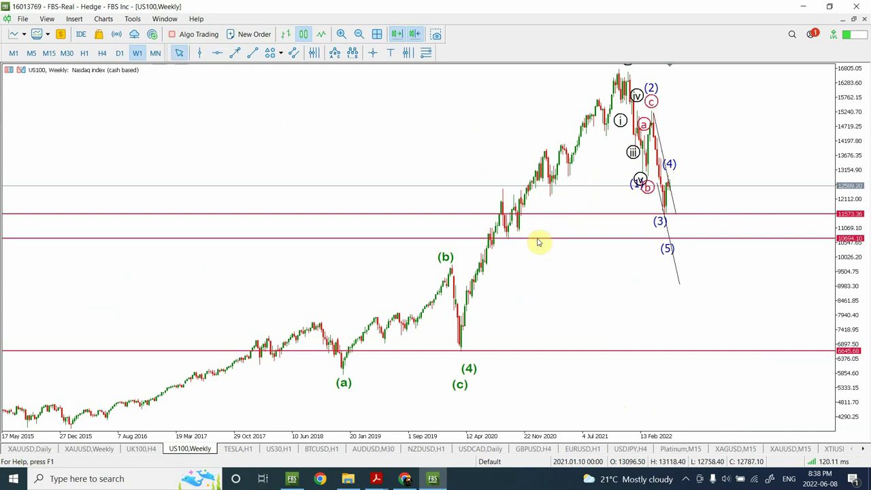
click(537, 241)
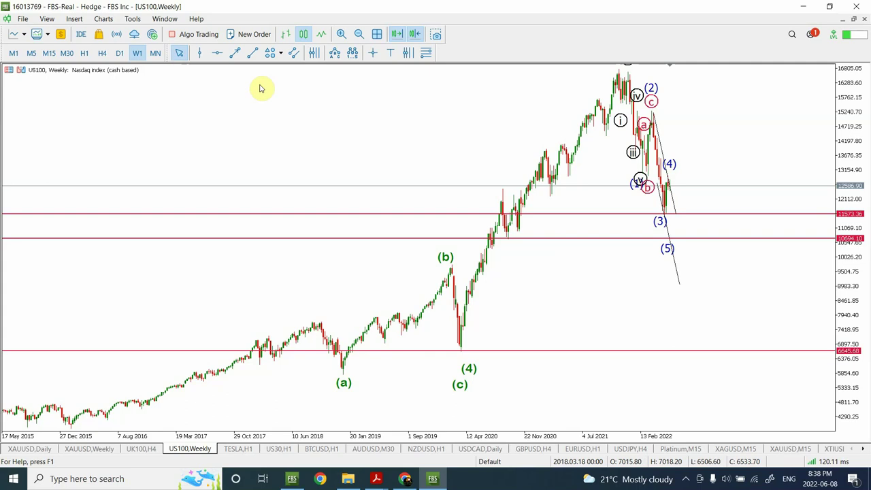
Step: Add another horizontal line at about 10987 on the weekly chart, just above the 10694.10 line
click(216, 53)
drag(450, 199, 460, 232)
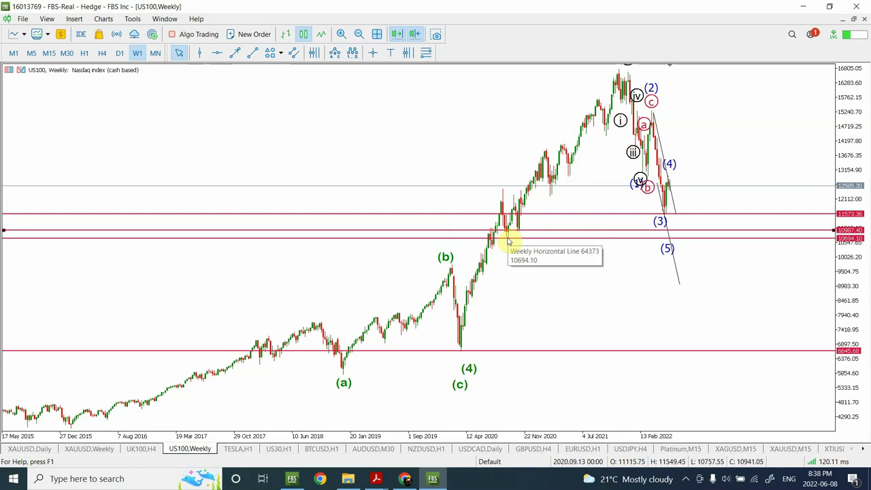
click(781, 229)
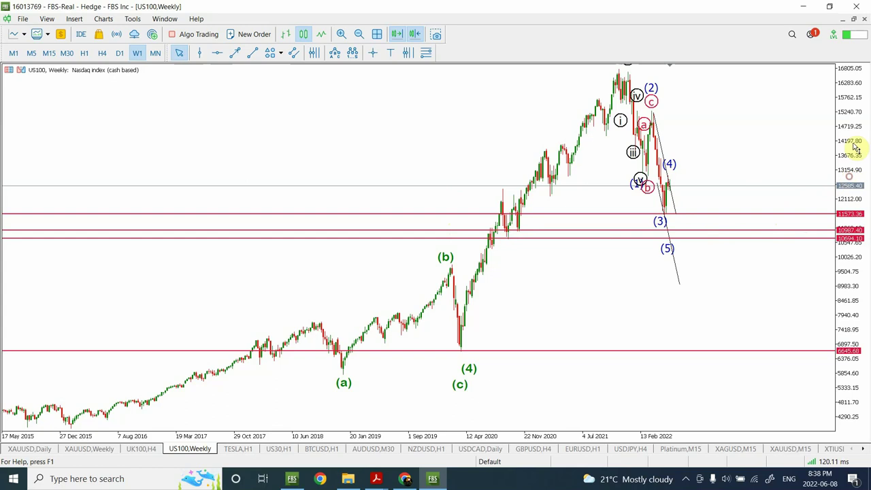
Step: Examine the US100 daily chart with enough history and price range to show the support lines around wave (5)
click(118, 54)
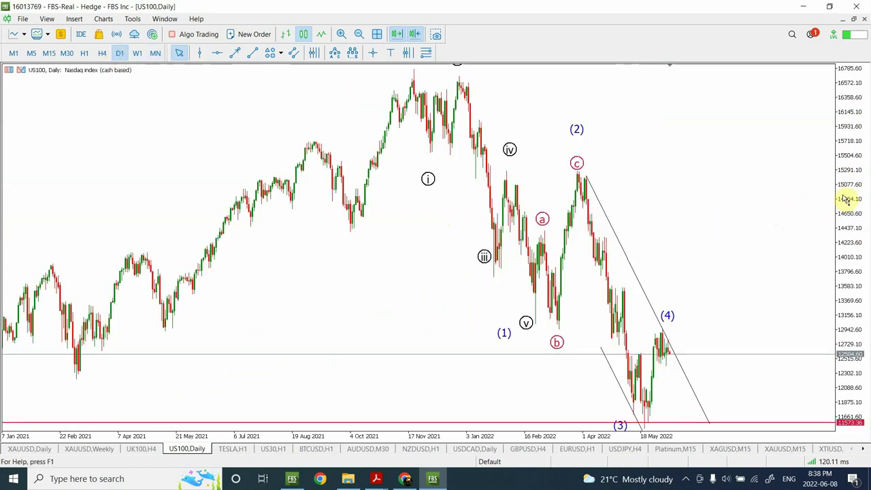
drag(844, 198, 855, 343)
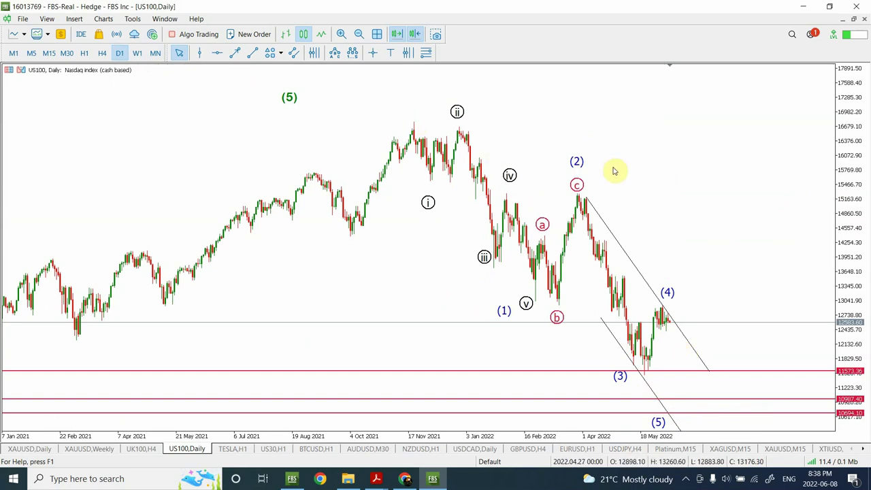
click(361, 35)
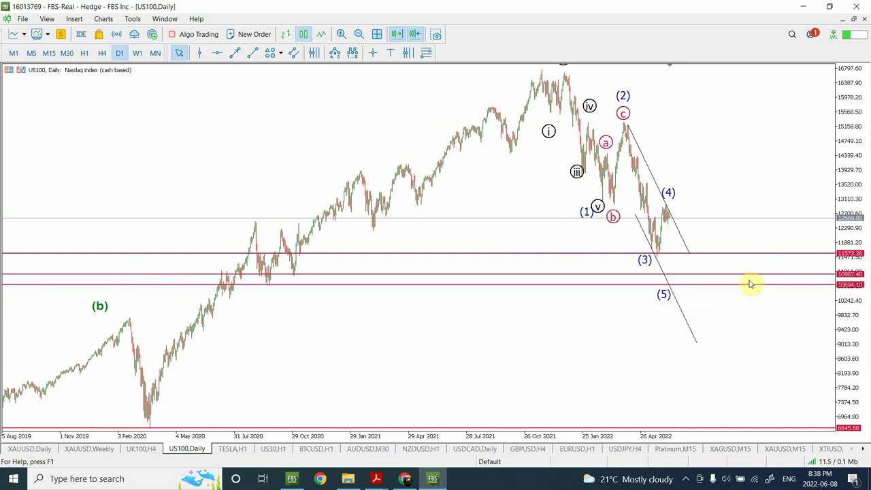
mouse_move(667, 221)
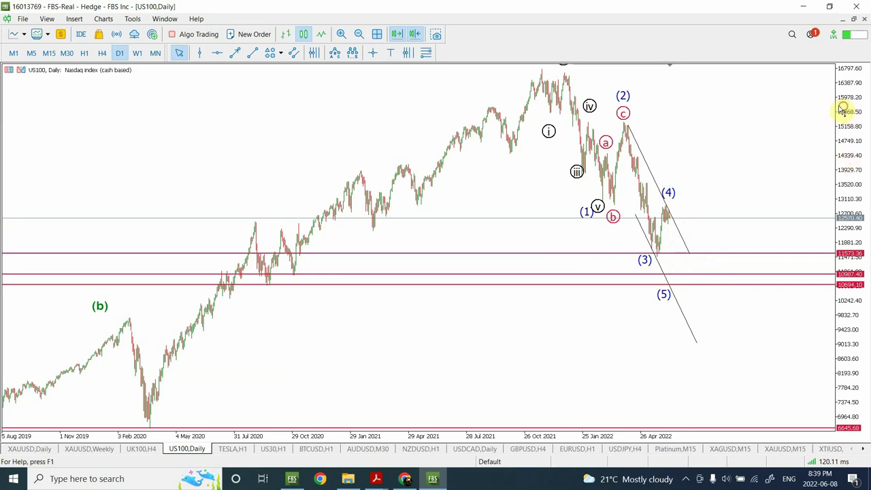
Step: On the US100 H1 chart, place an Elliott corrective wave a-b-c on the mid-May high, the 20 May low and the early June high
click(83, 54)
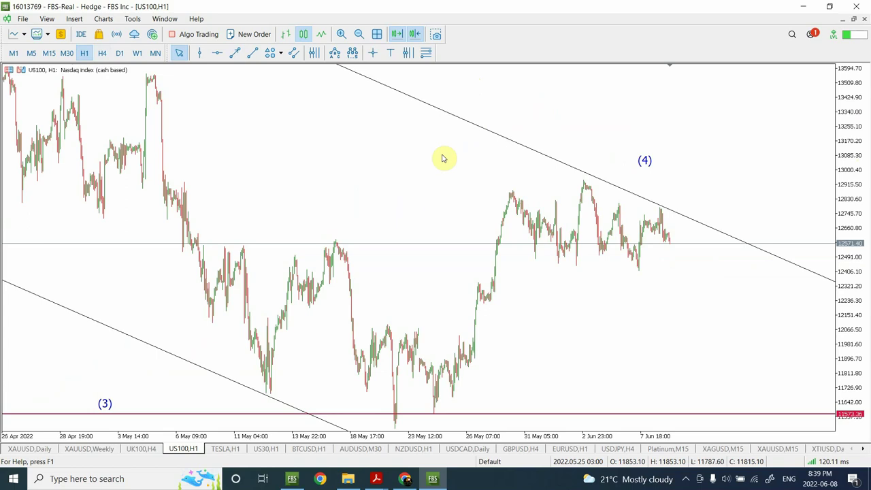
click(359, 35)
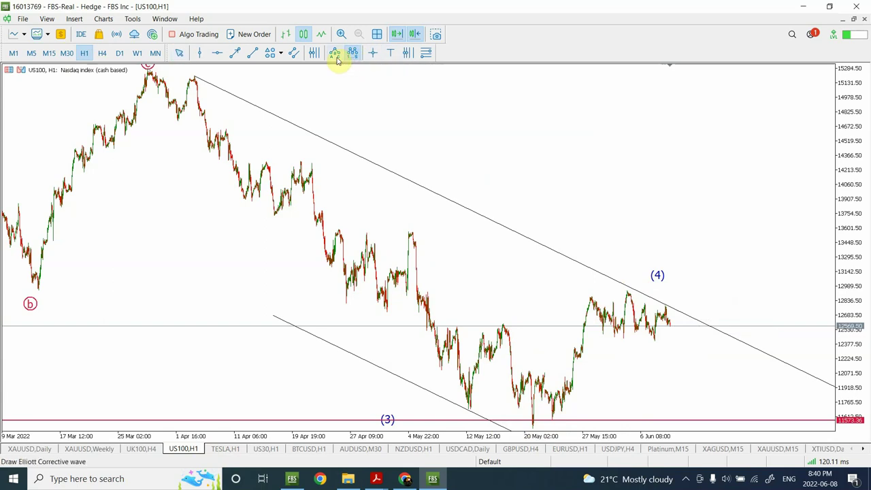
click(334, 52)
click(500, 318)
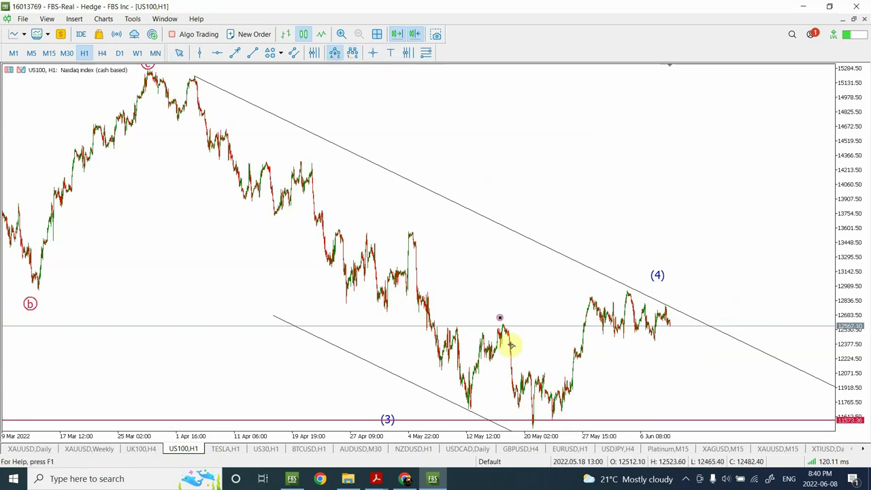
click(531, 427)
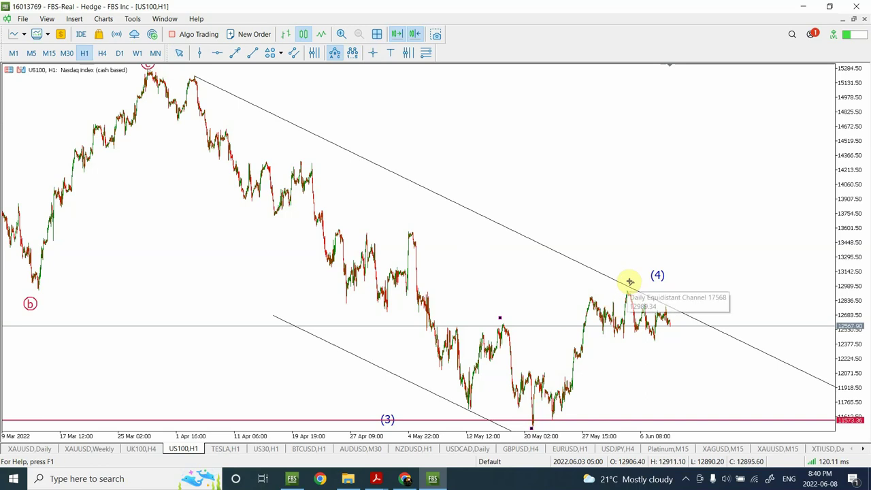
click(628, 285)
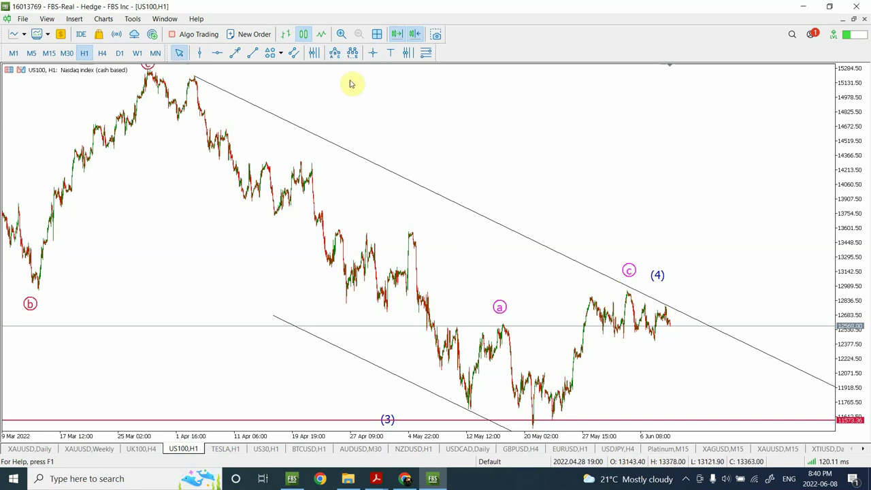
Step: Place a five-wave Elliott motive count i to v on the rise from the May low to the early June high
click(353, 55)
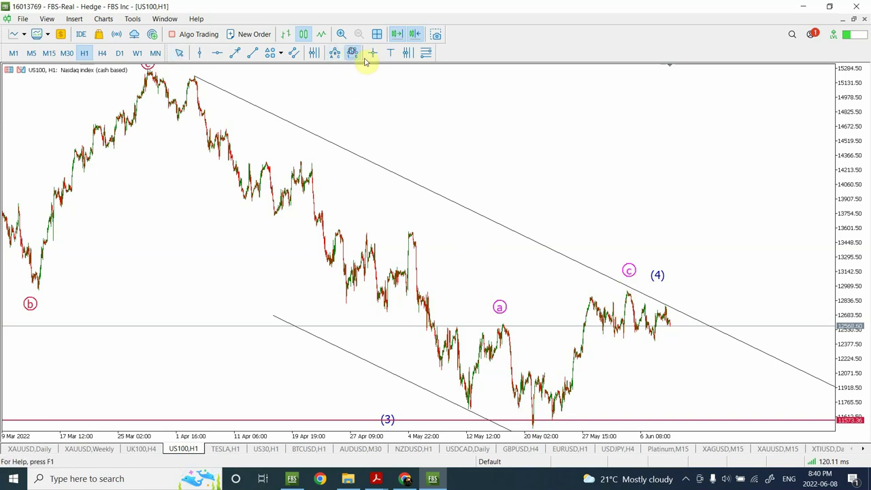
click(540, 370)
click(549, 421)
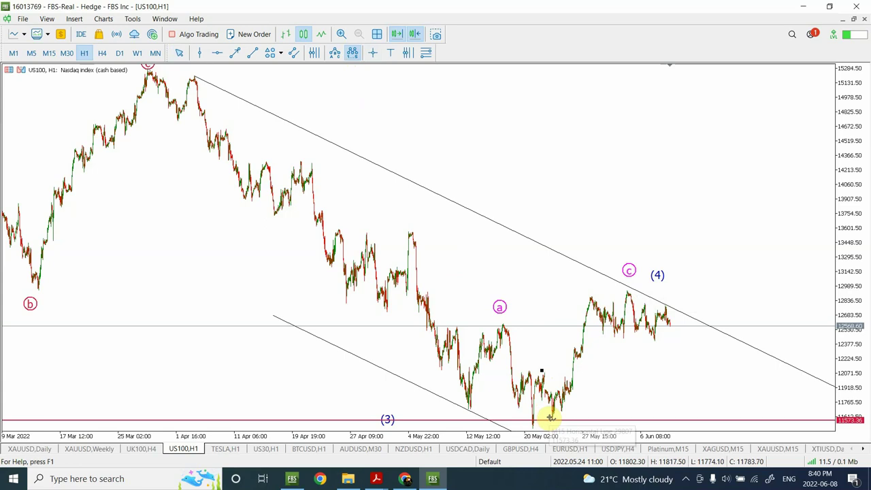
click(587, 292)
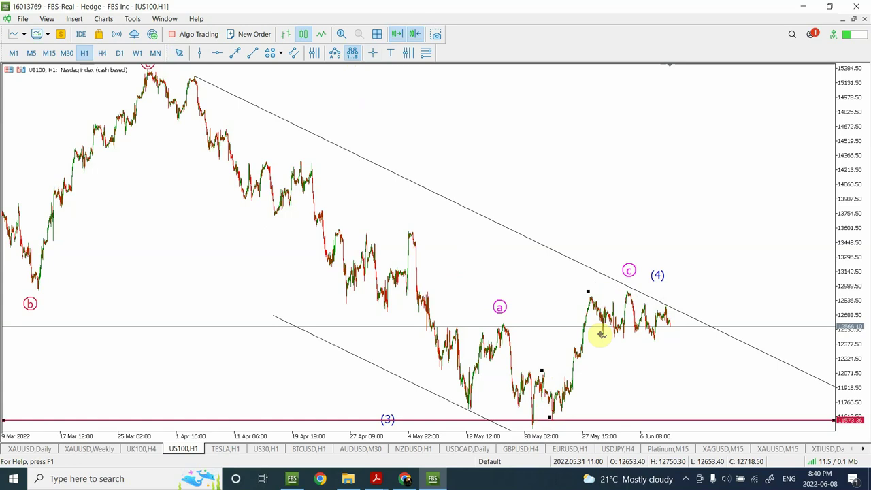
click(626, 287)
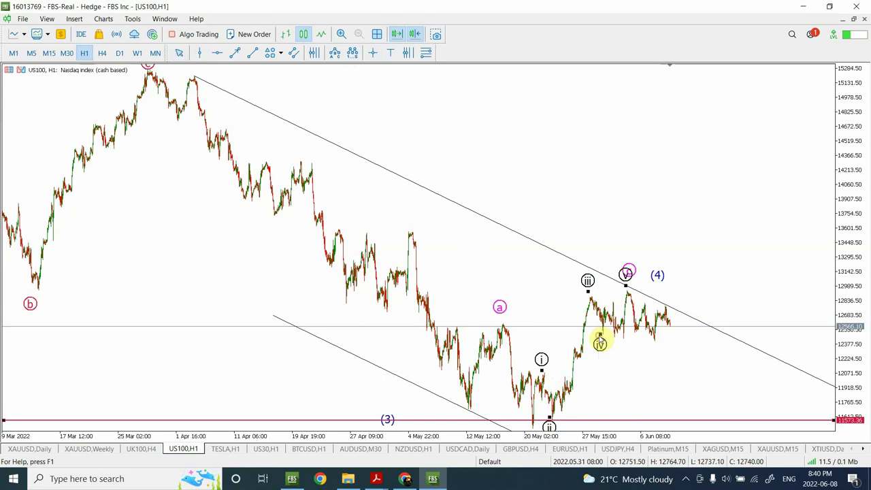
Step: Move the wave iv label to the low just before the final rise and lower the wave v label clear of c
drag(600, 340, 616, 343)
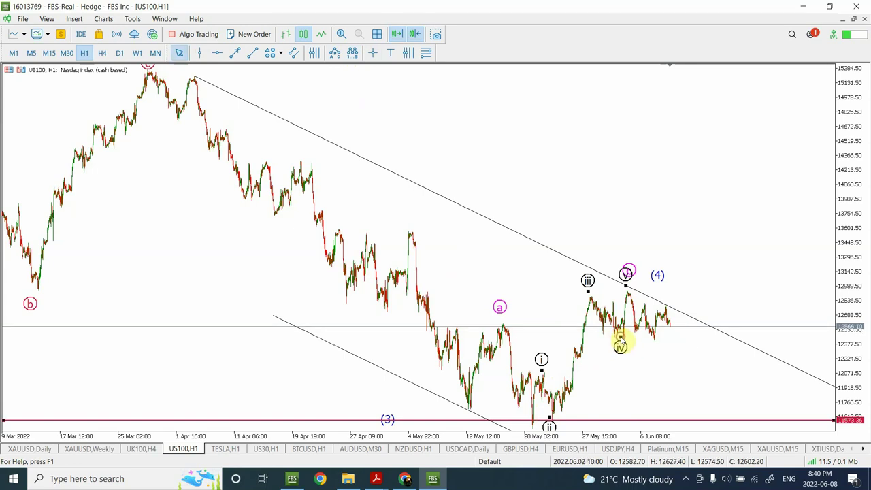
click(620, 338)
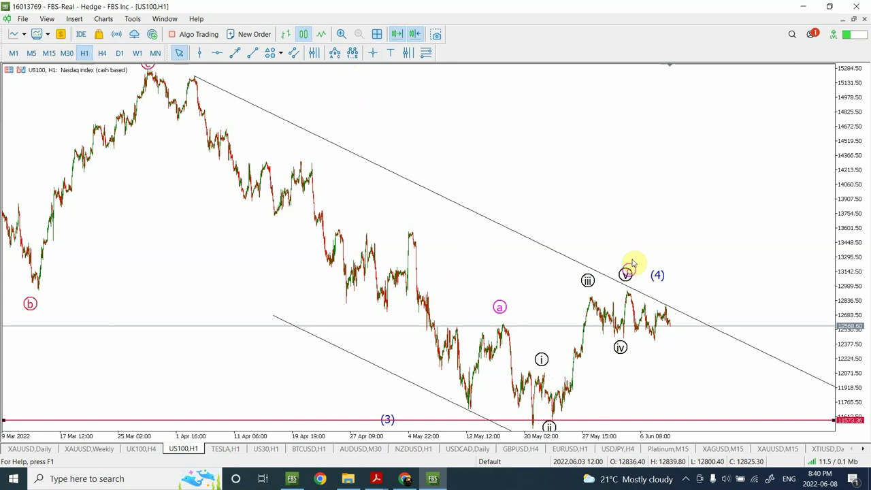
double_click(627, 280)
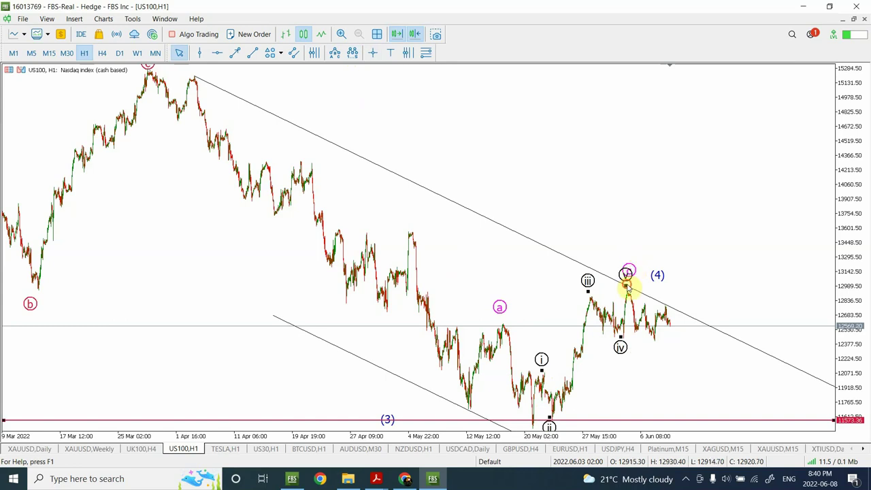
drag(627, 280, 623, 293)
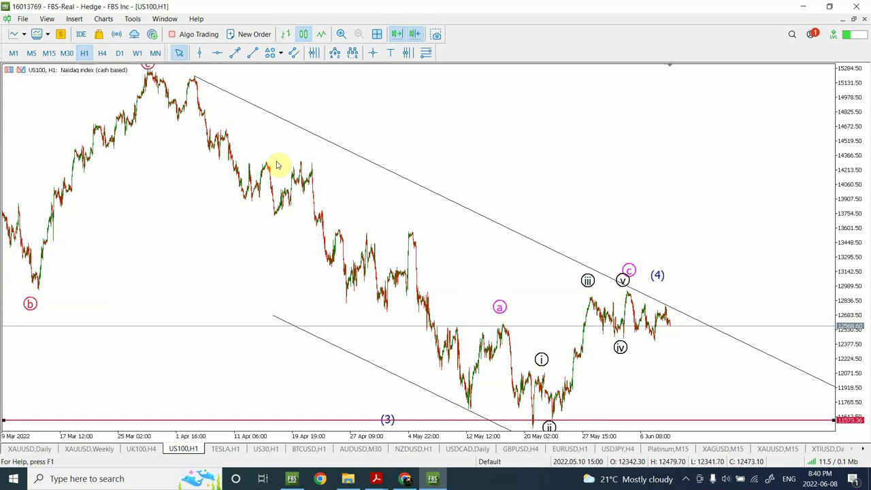
Step: On the US100 M15 chart, draw horizontal lines at about 12804 along the recent highs and about 12437 along the lows
click(52, 54)
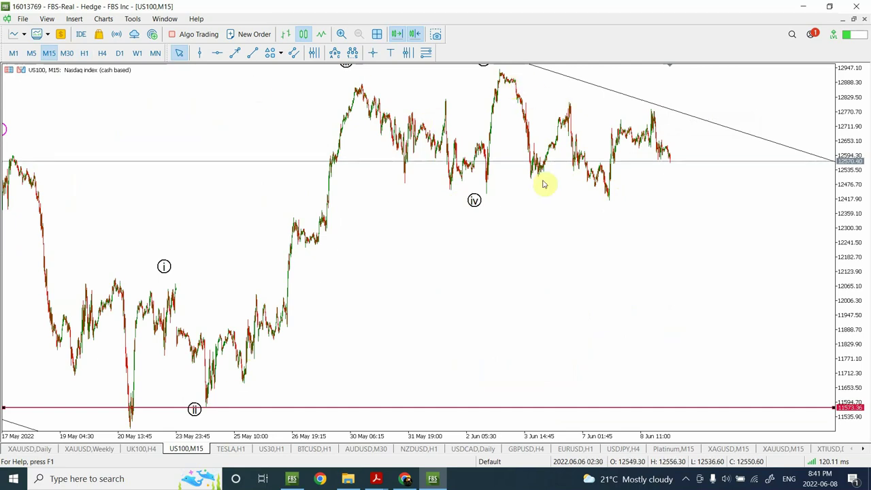
click(216, 59)
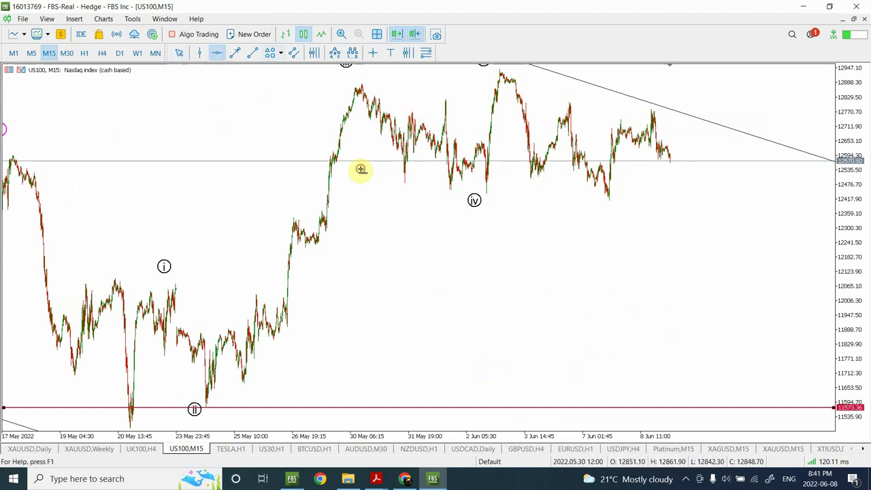
click(383, 114)
drag(383, 114, 390, 105)
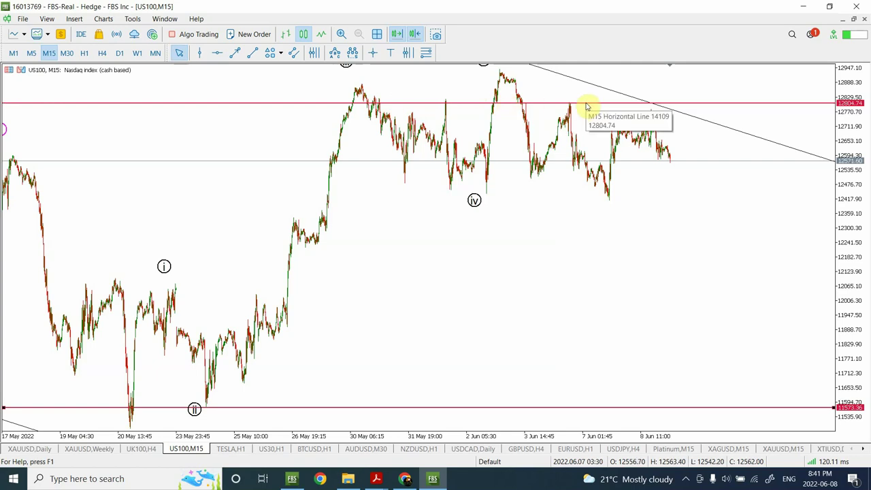
click(217, 53)
drag(527, 192, 526, 194)
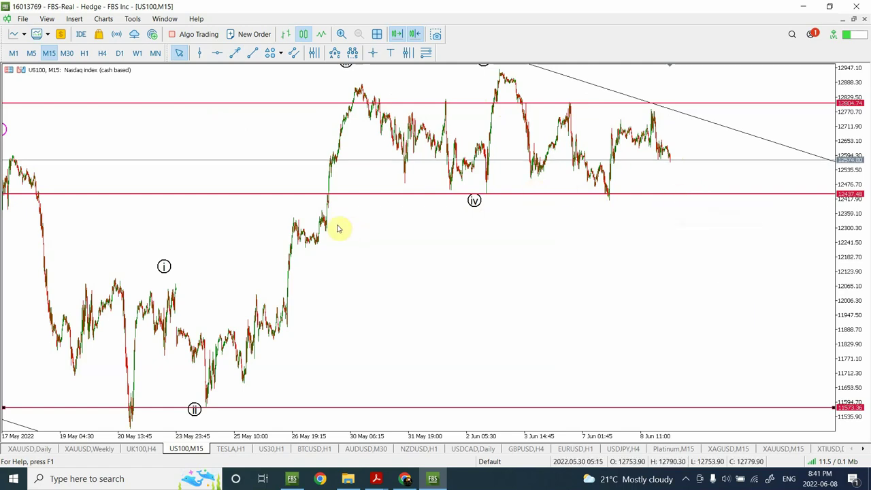
click(252, 53)
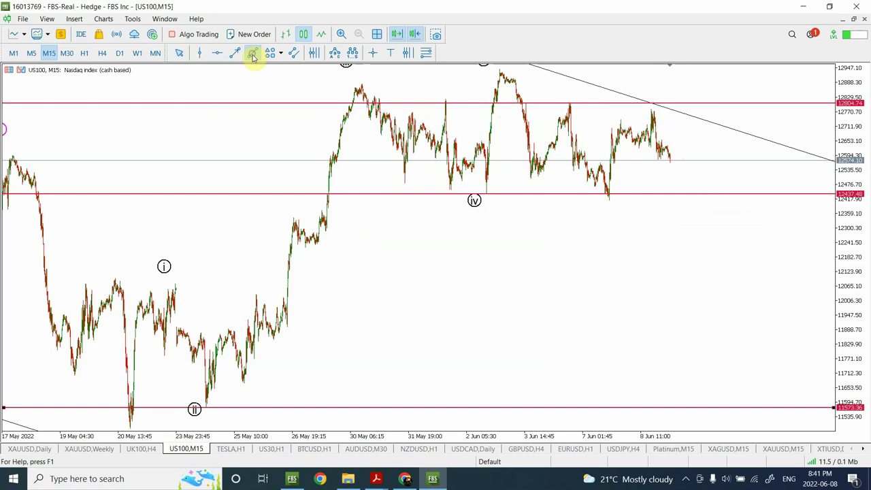
drag(206, 407, 641, 74)
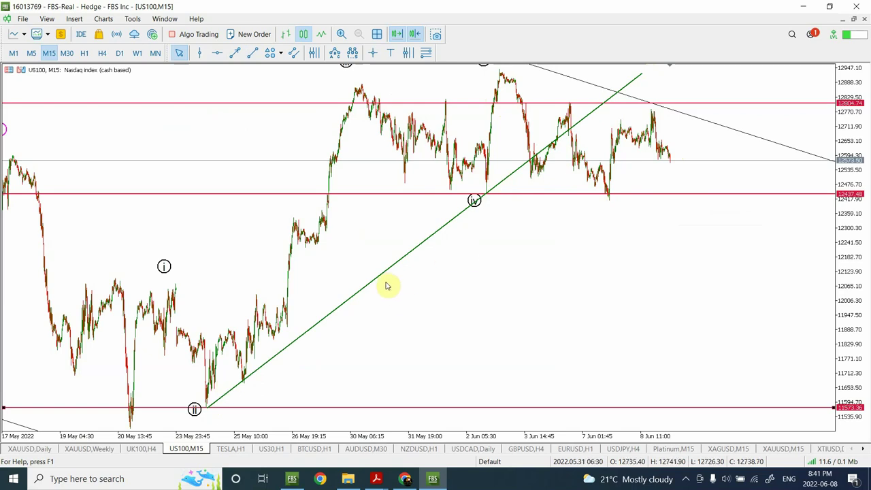
double_click(426, 240)
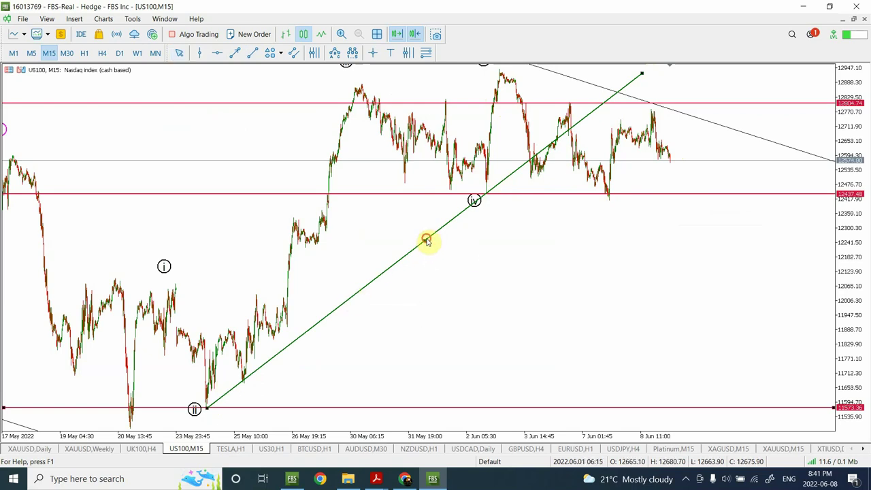
drag(426, 239, 348, 265)
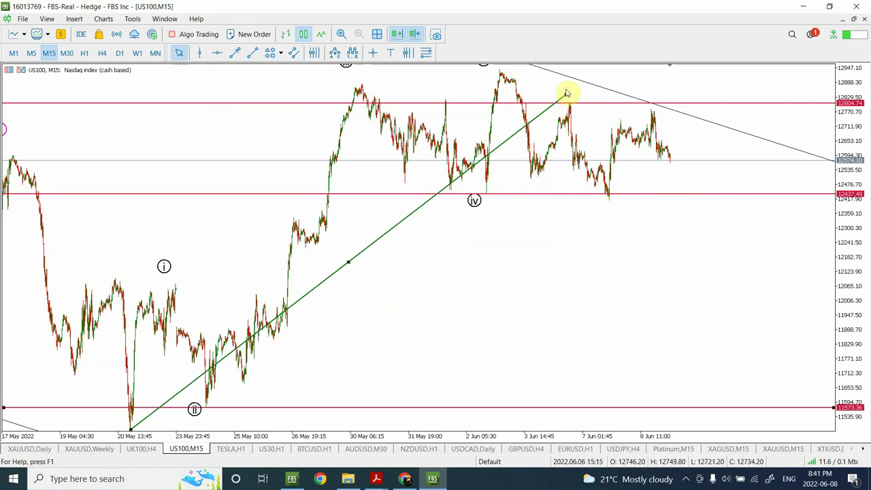
drag(565, 94, 804, 209)
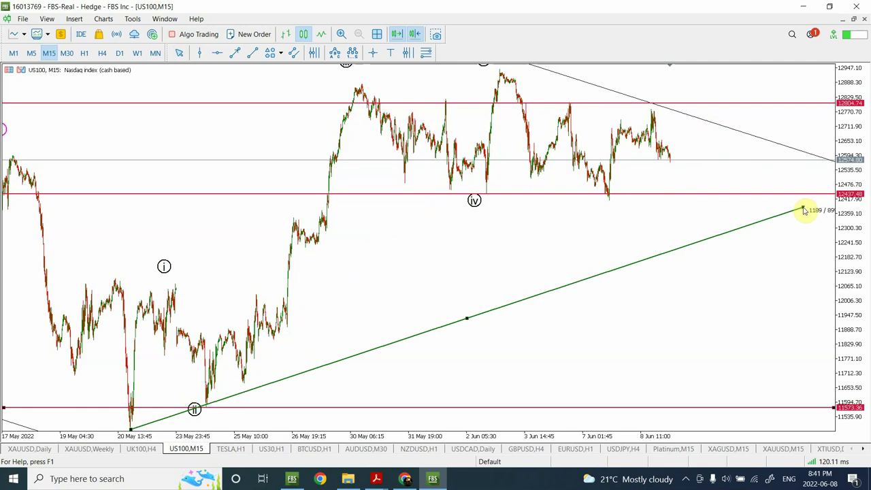
key(Delete)
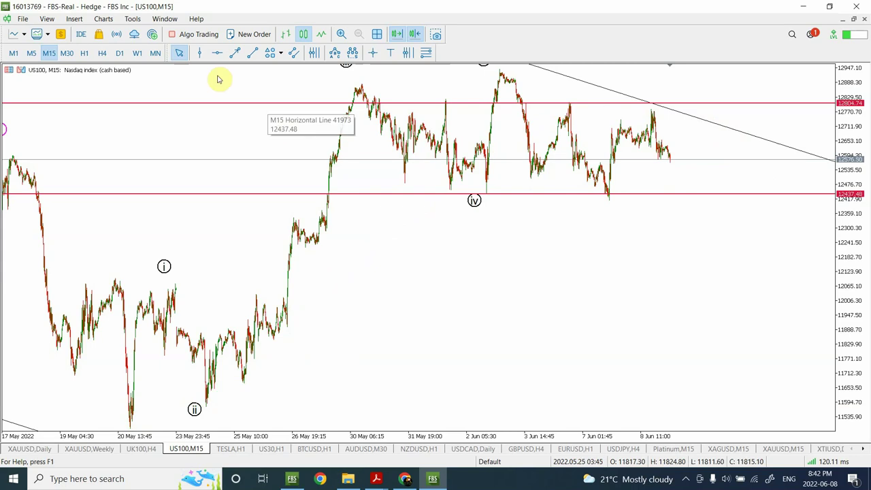
Step: Draw two rising trendlines on the US100 M15 chart, one from the wave ii low to about 12804, one steeper from the next higher low
click(251, 54)
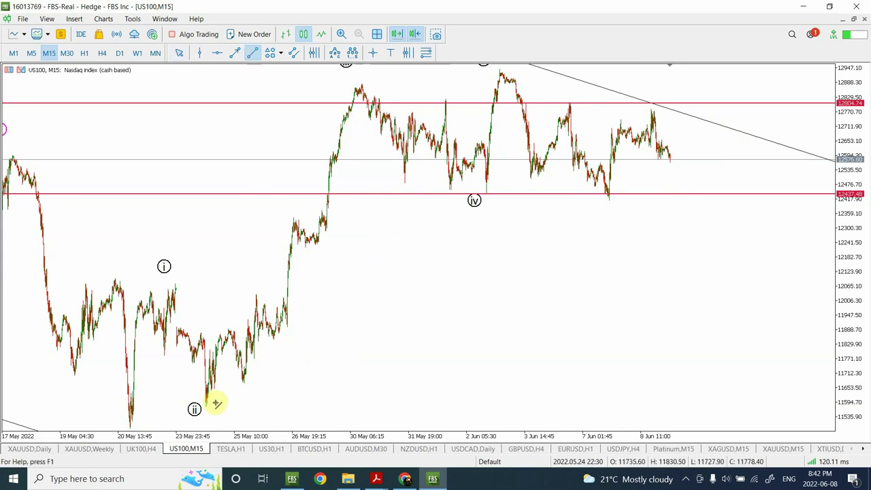
drag(205, 407, 719, 103)
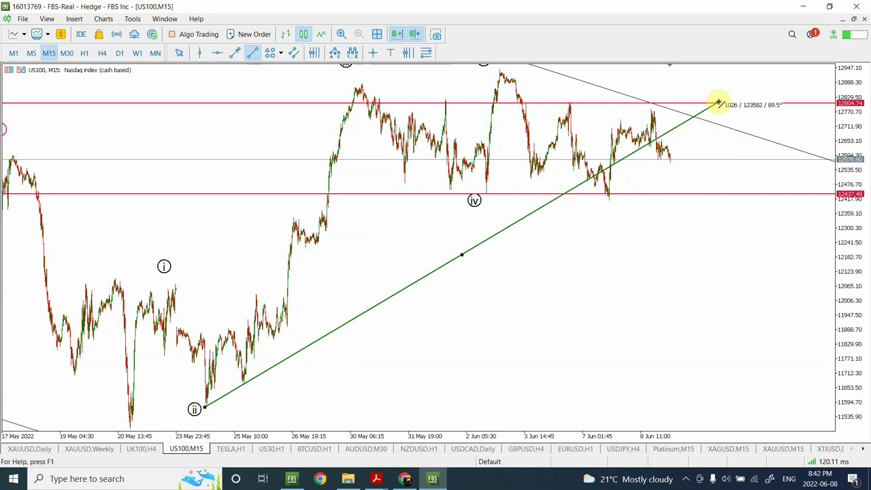
drag(718, 103, 719, 103)
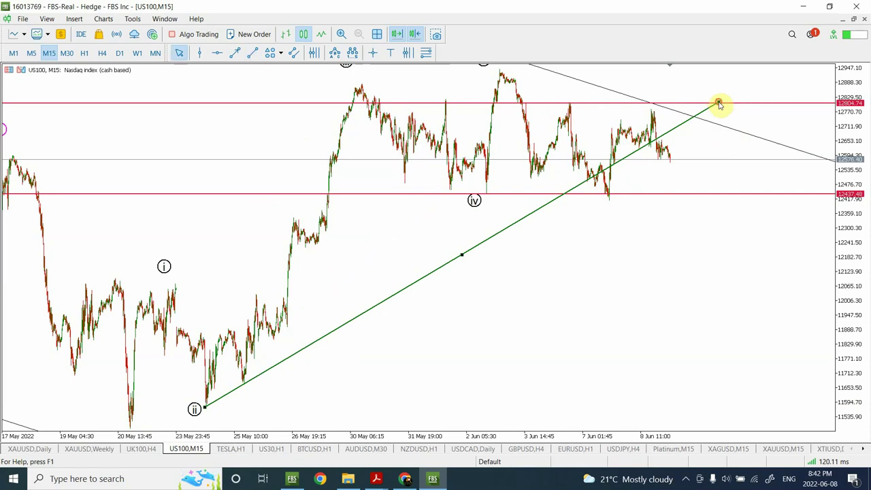
click(713, 111)
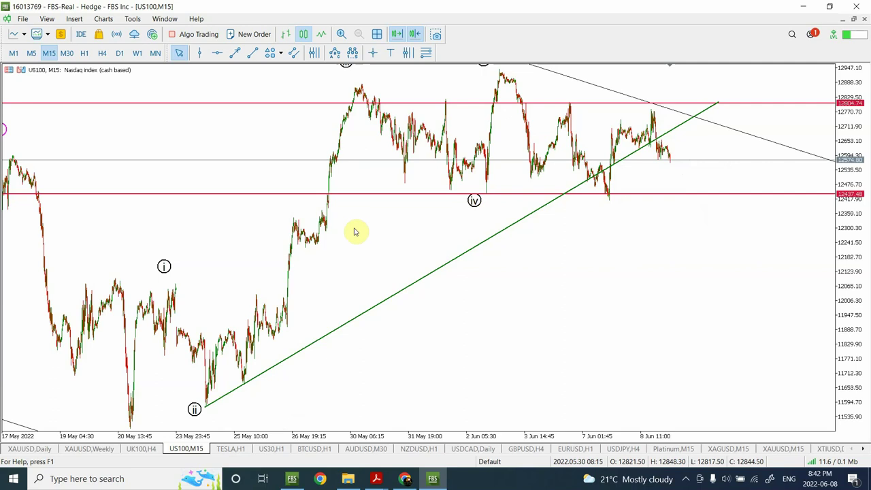
click(253, 52)
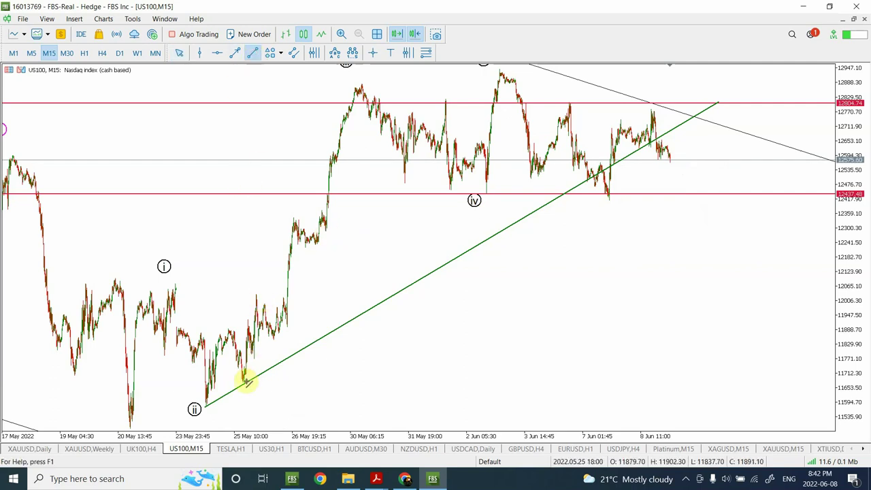
drag(243, 382, 673, 84)
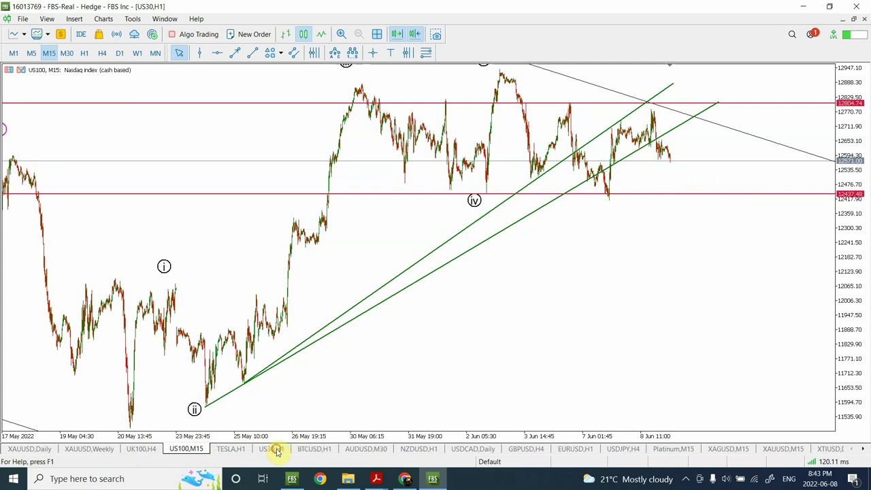
Step: On the US30 H1 chart, draw a horizontal support line at about 32514 along the early June lows
click(271, 449)
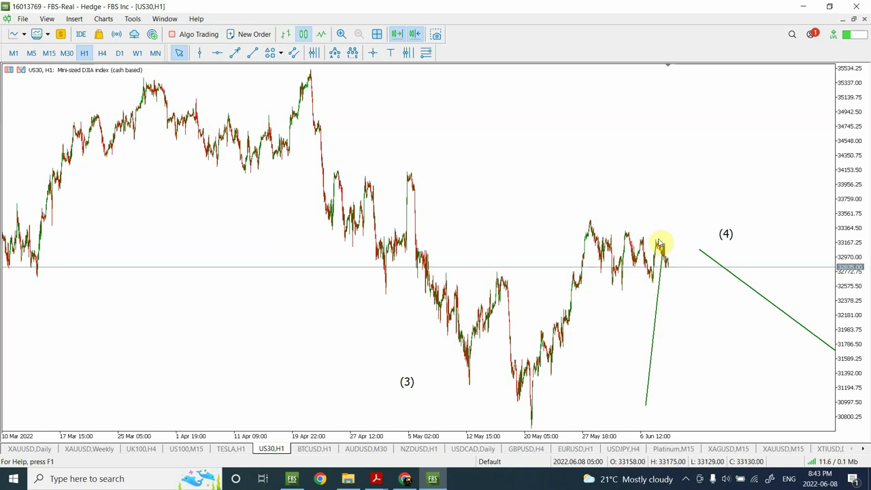
click(217, 52)
drag(533, 257, 544, 291)
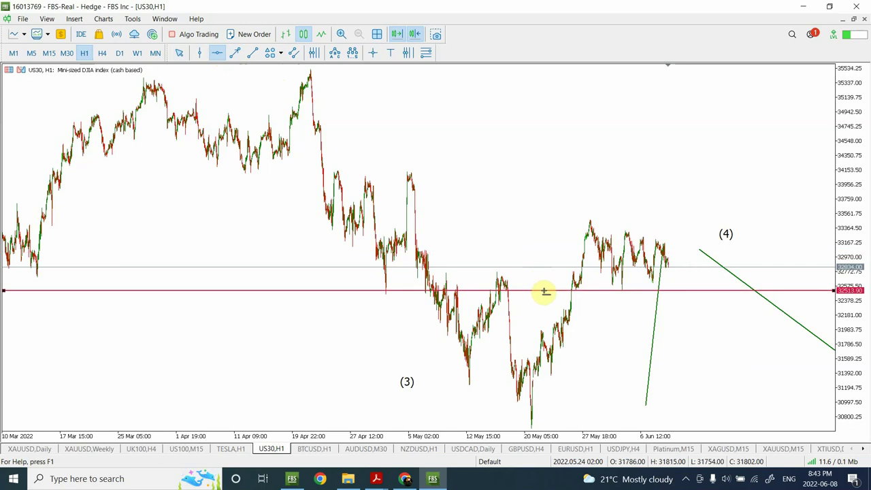
double_click(604, 294)
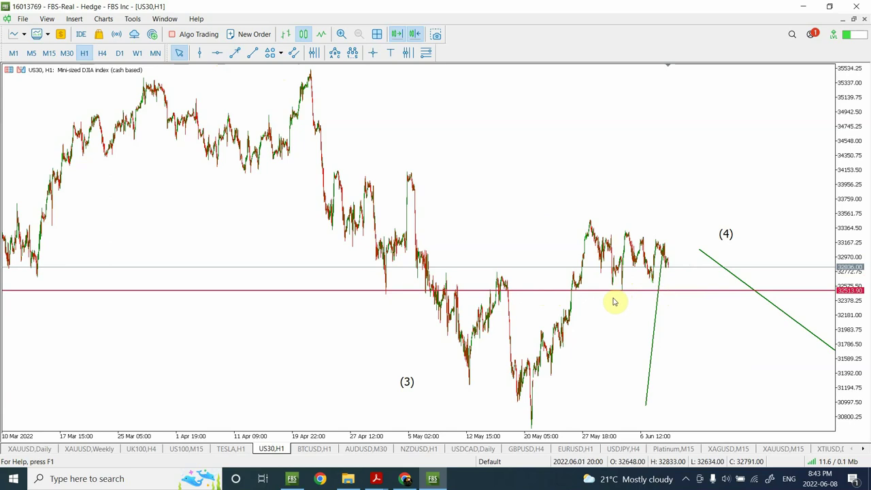
Step: Reposition the steep US30 trendline so it starts just after the latest candles and slopes down to about the May low level
double_click(656, 319)
drag(645, 405, 746, 429)
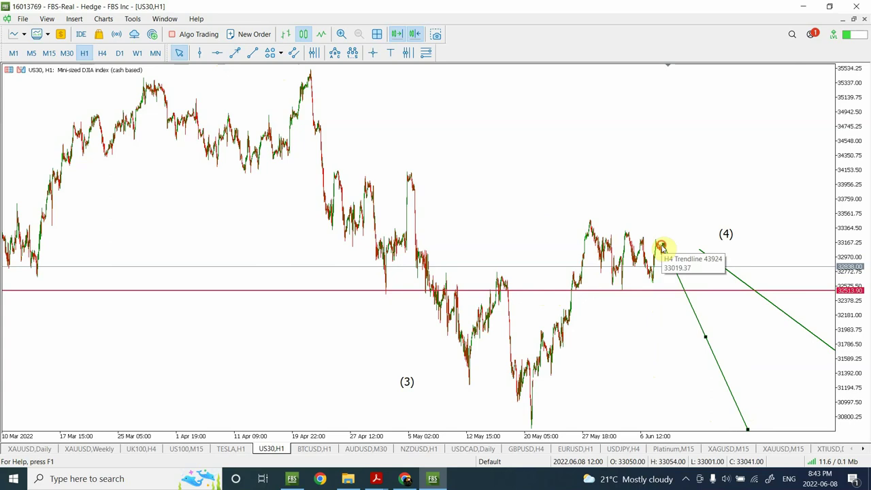
drag(663, 247, 672, 248)
click(454, 310)
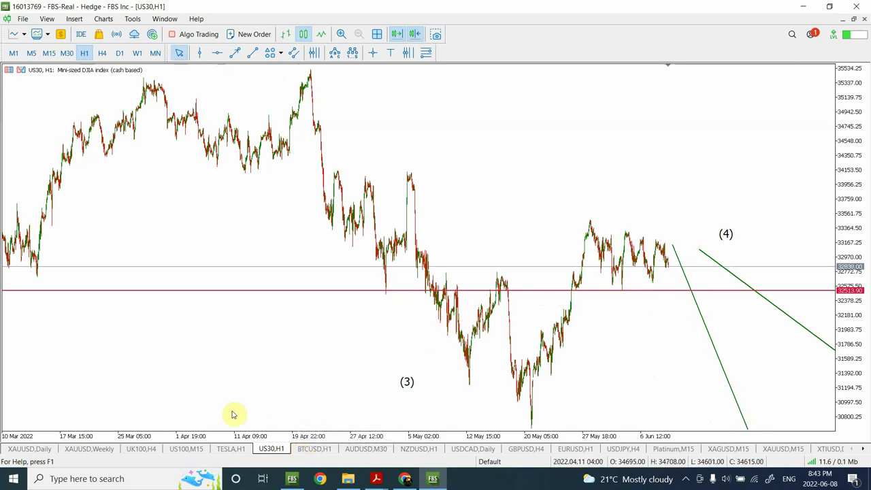
Step: On the TESLA H4 chart, adjust the lower wedge trendline to run from just above wave (1) through the wave (3) low to the 331.38 line
click(232, 449)
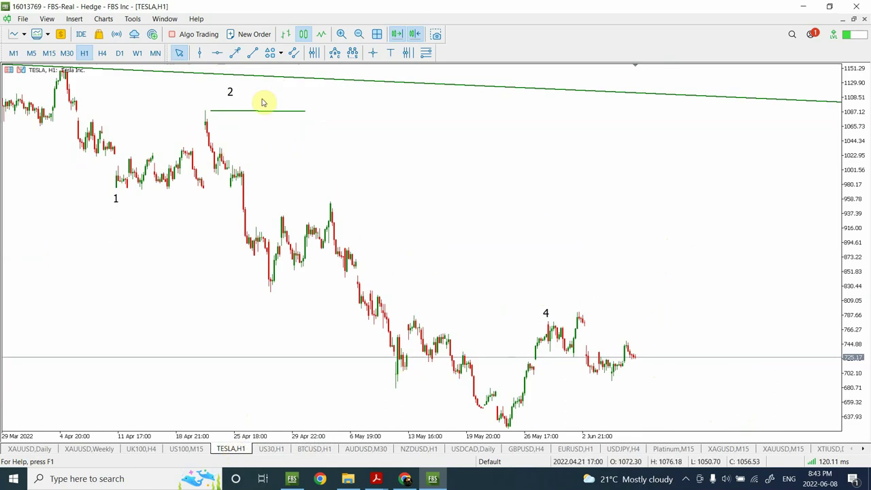
click(359, 34)
click(358, 34)
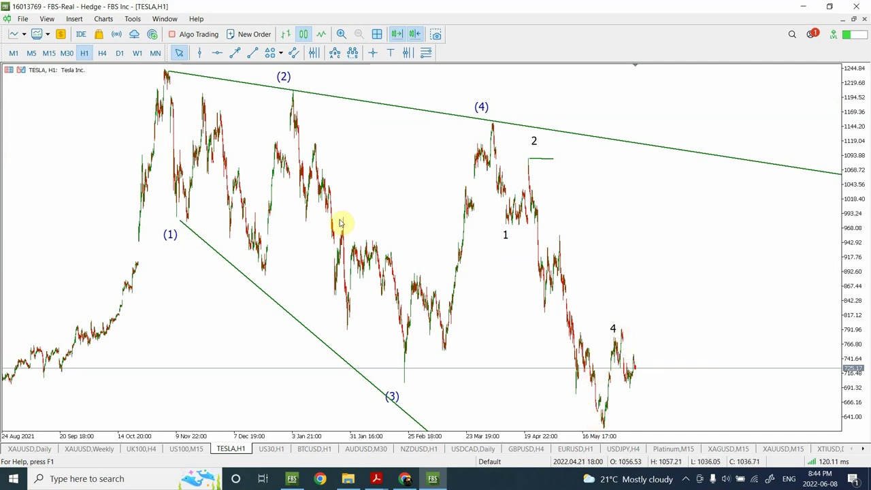
click(49, 54)
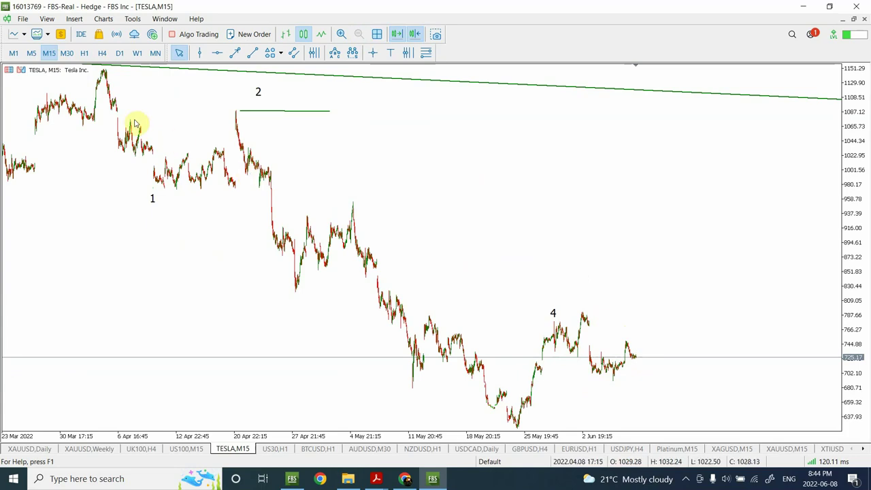
click(102, 53)
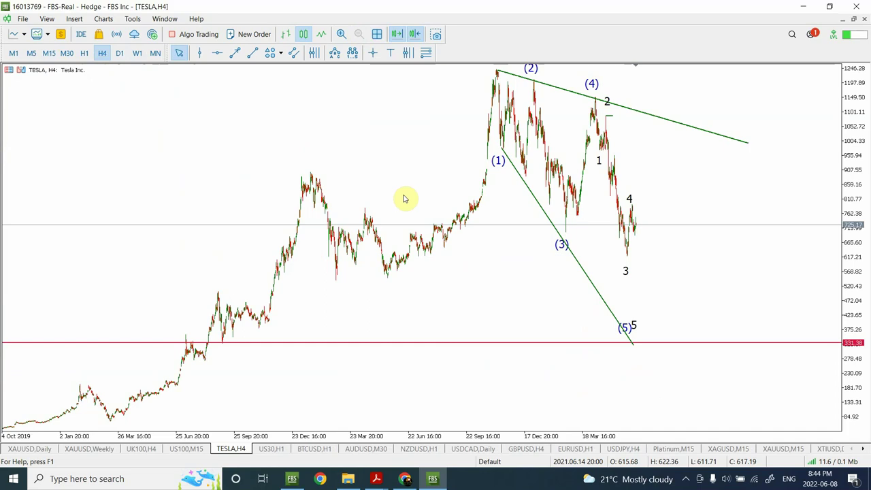
double_click(580, 272)
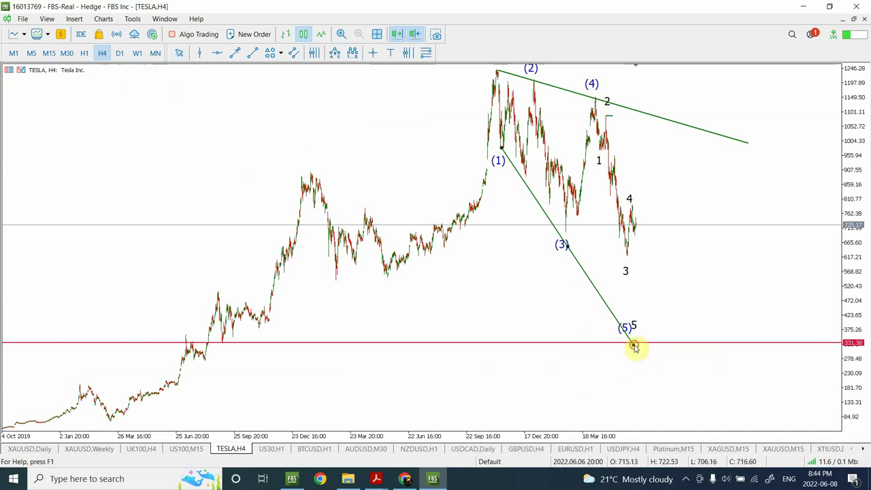
drag(633, 344, 650, 343)
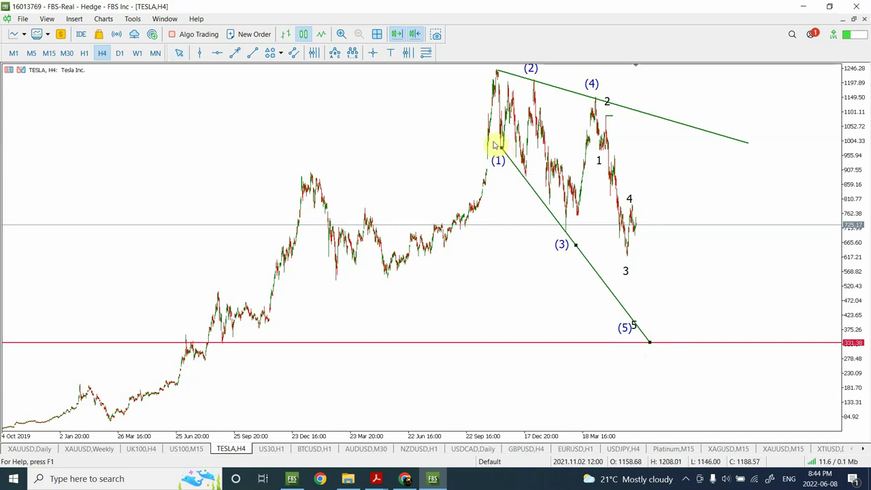
drag(501, 145, 495, 140)
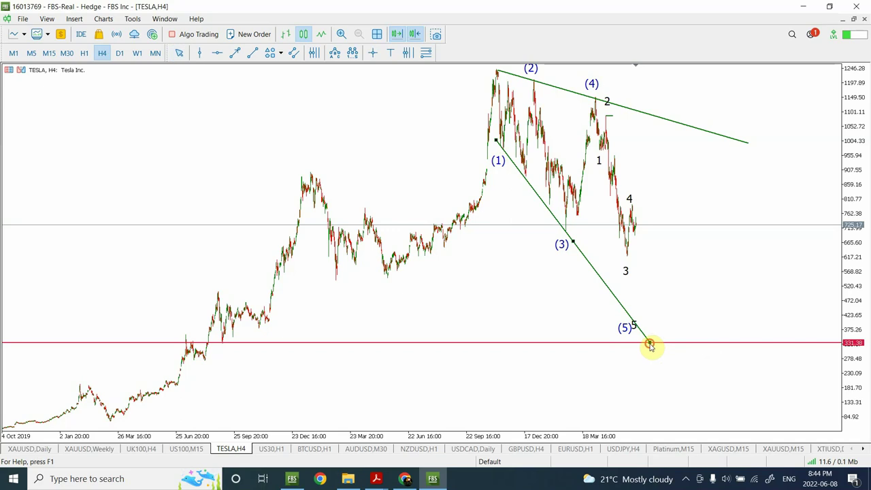
drag(649, 344, 652, 346)
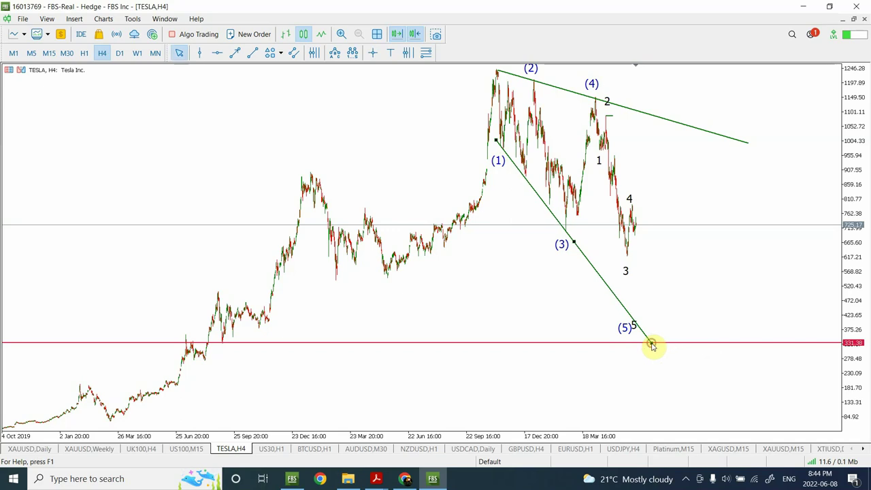
double_click(615, 289)
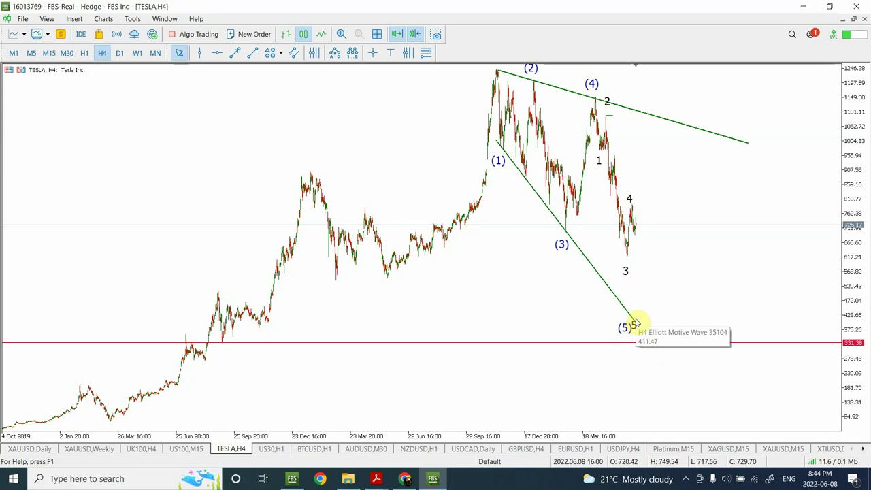
Step: Place a TESLA horizontal line at 411.47, using a temporary Fibonacci retracement between 331.38 and 496.13 to find the 50% level, and delete the retracement
click(218, 58)
drag(343, 341, 369, 294)
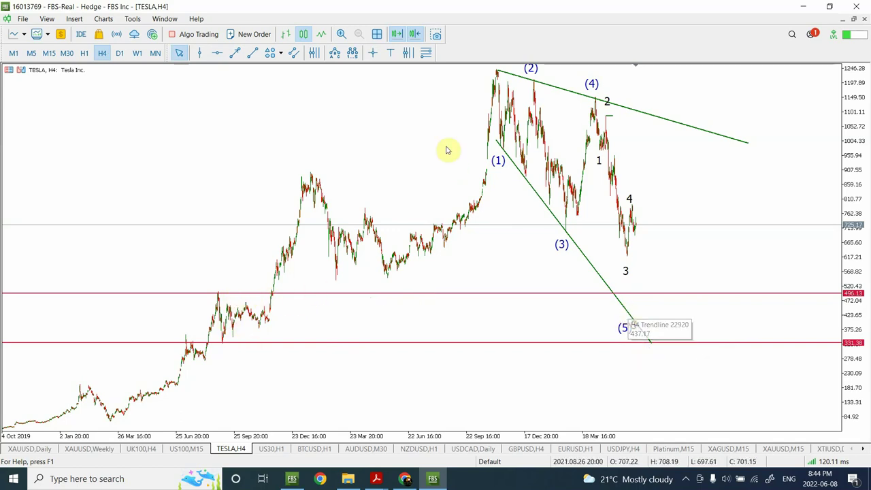
click(424, 54)
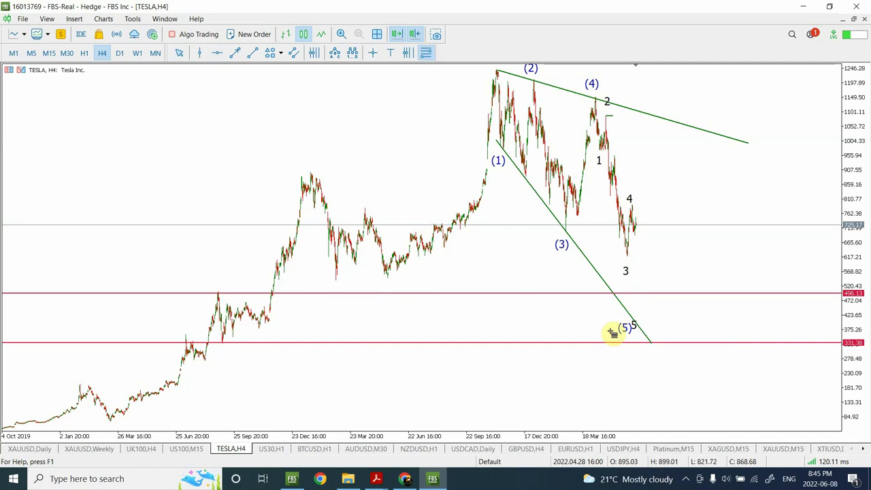
mouse_move(603, 344)
mouse_down()
mouse_move(670, 290)
mouse_move(709, 321)
mouse_up()
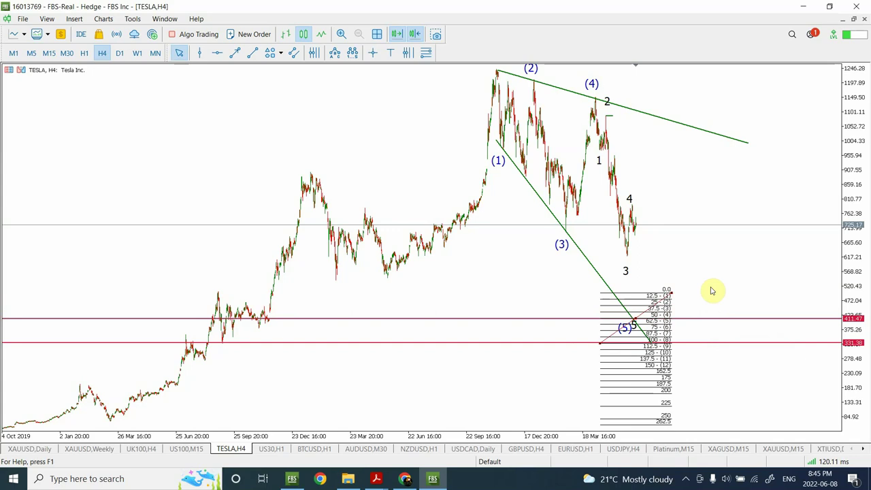
key(Delete)
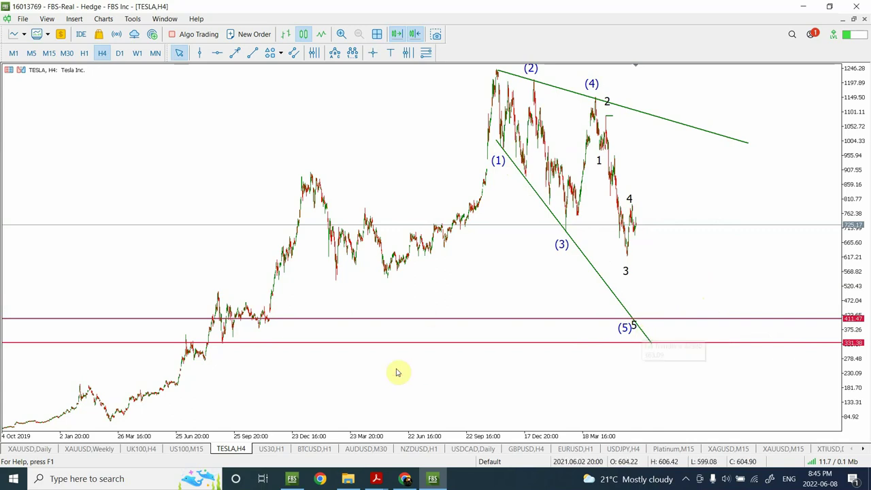
Step: Examine the UK100 chart on the H4 and H1 timeframes, comparing price with the descending trendlines from the February high
click(142, 449)
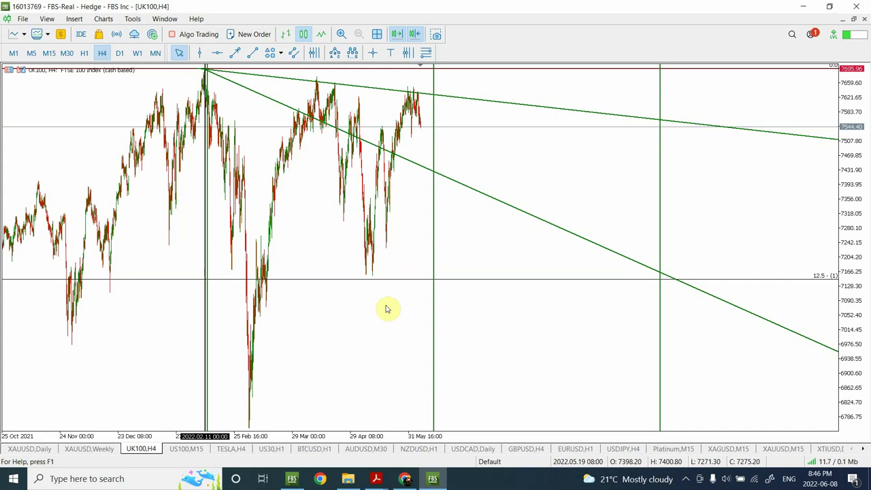
click(84, 53)
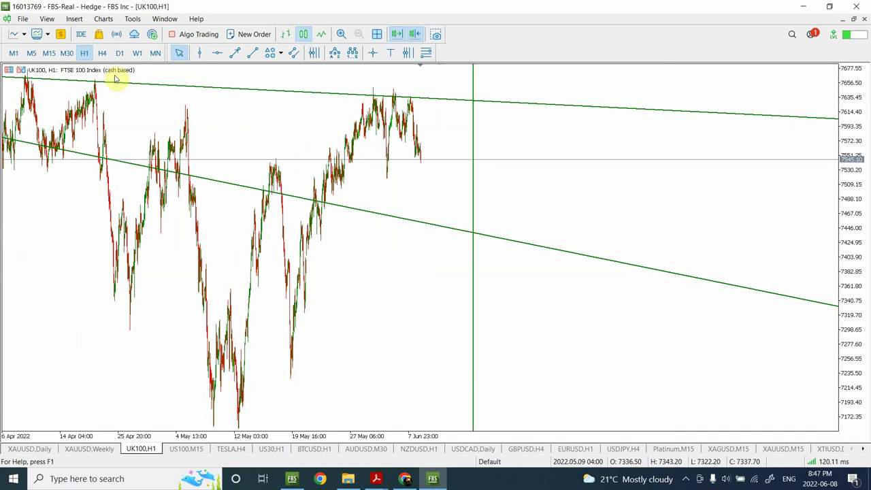
click(101, 55)
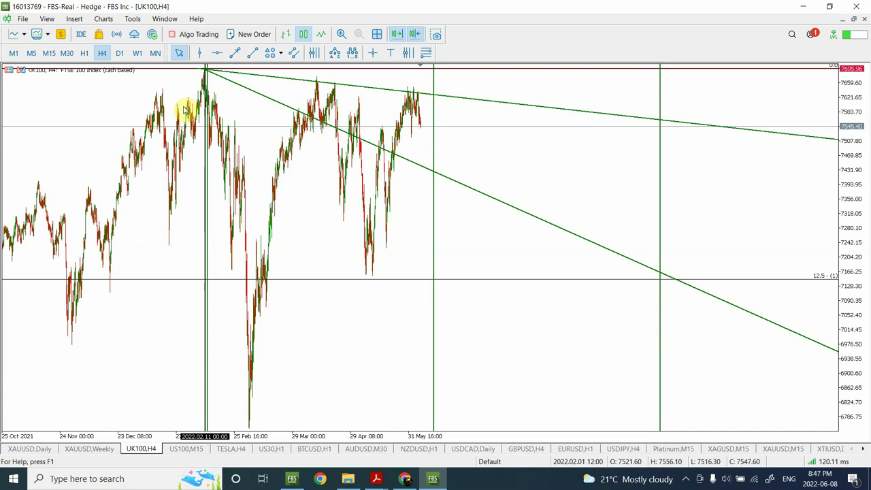
click(83, 55)
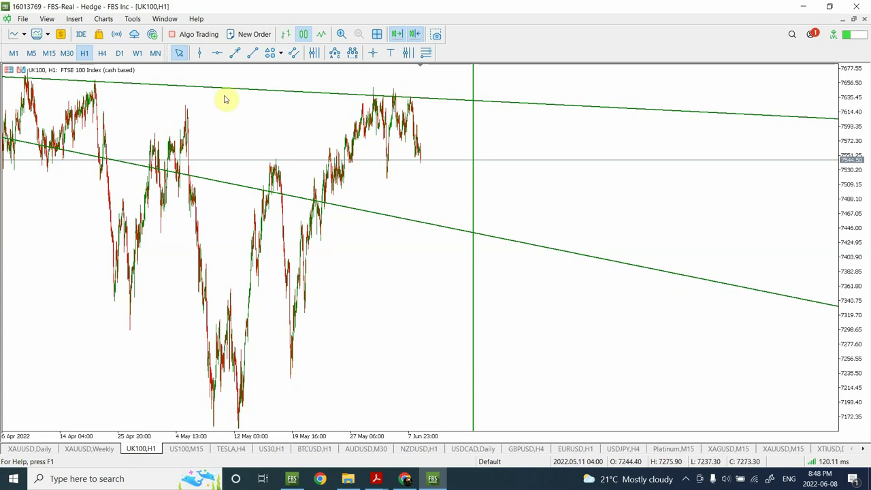
click(102, 53)
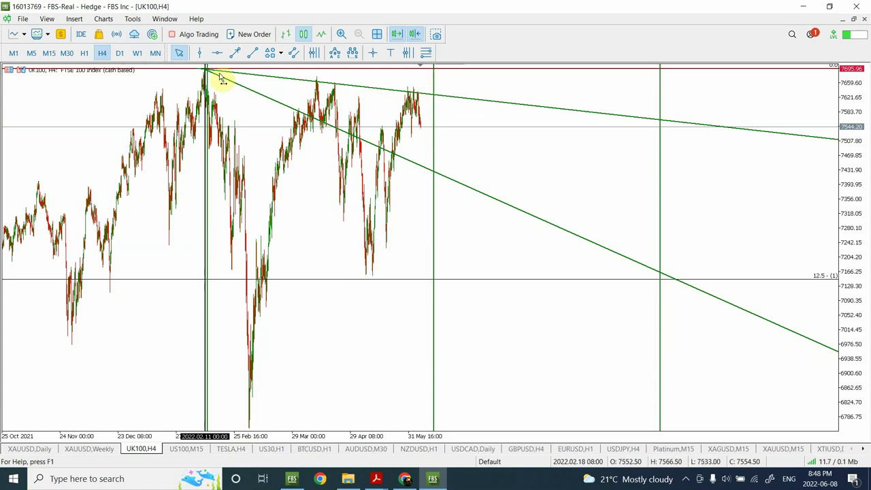
Step: On the UK100 daily chart, widen the numbered green time zones so zone 8 aligns with the 2024.02.18 vertical line
drag(224, 78, 264, 359)
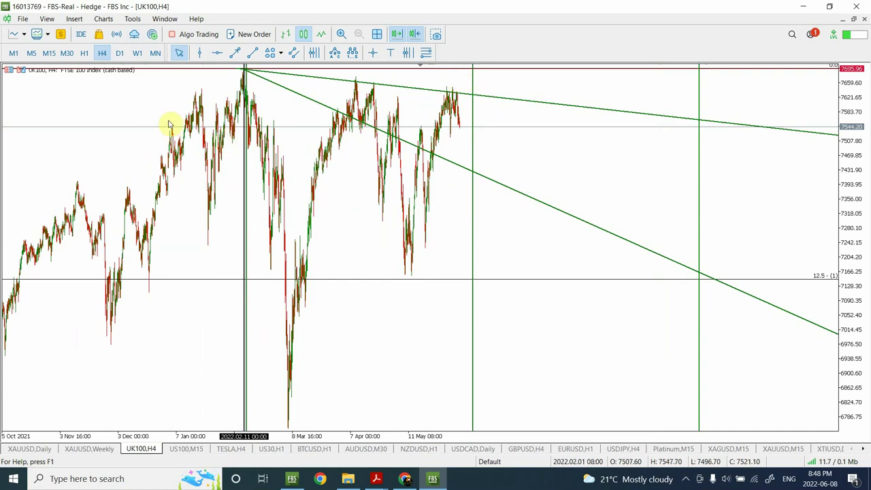
click(120, 54)
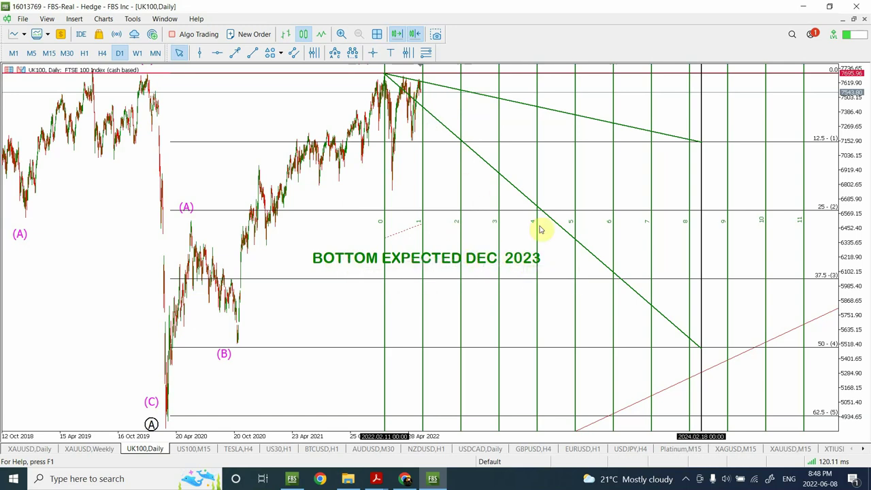
click(136, 54)
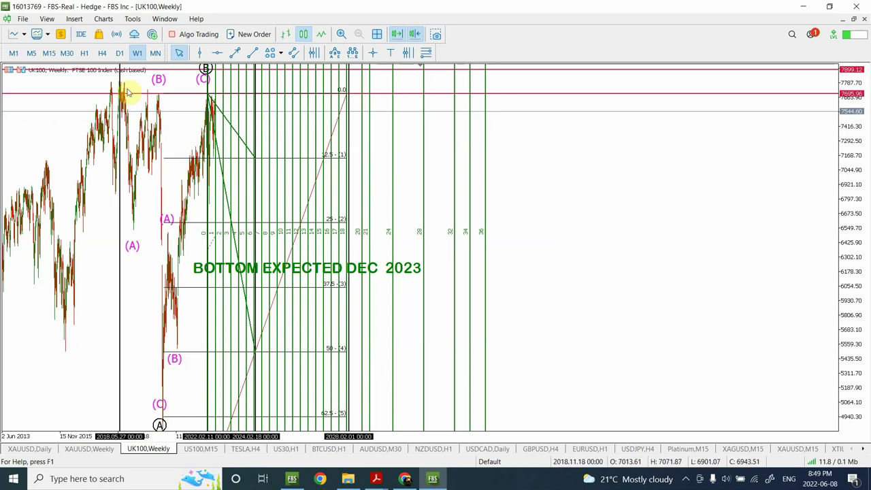
click(121, 53)
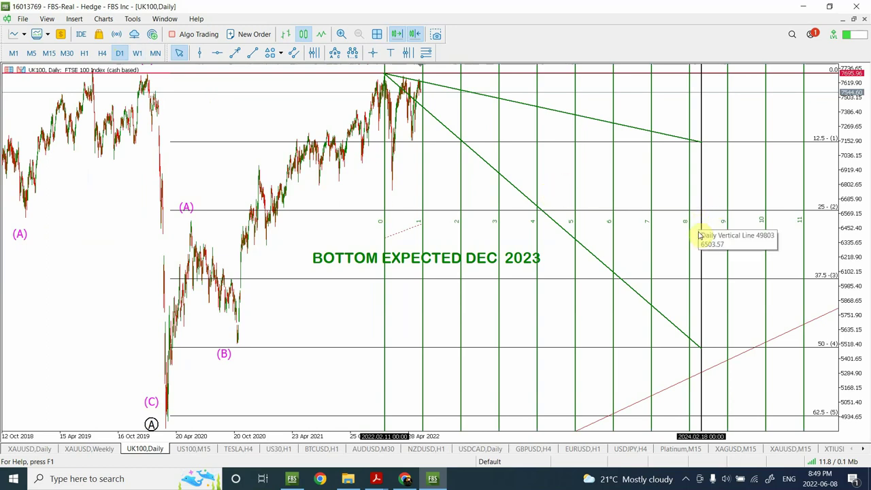
double_click(701, 328)
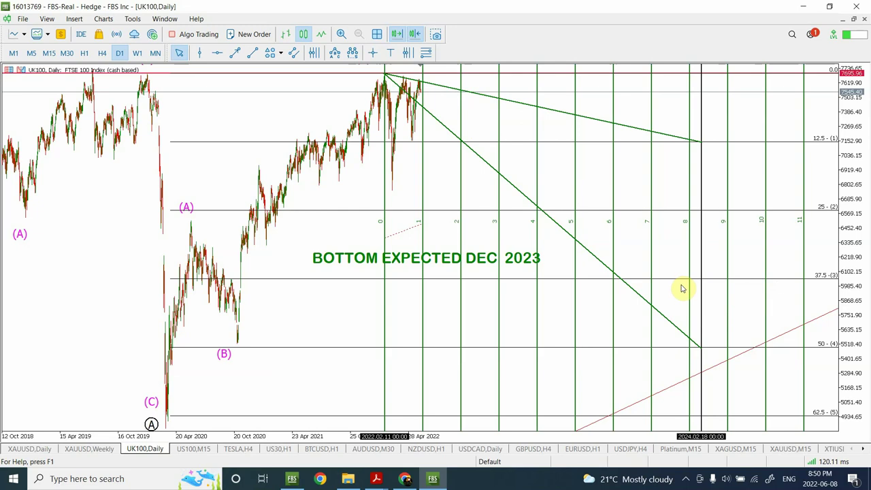
click(422, 225)
drag(422, 227, 425, 228)
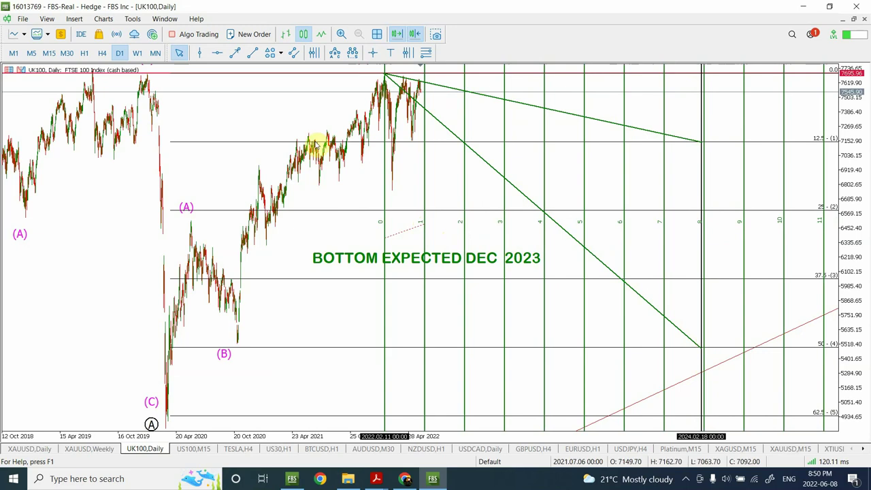
Step: Examine the UK100 weekly chart over a wider price range, comparing the expected decline with the wave labels and retracement levels
click(138, 55)
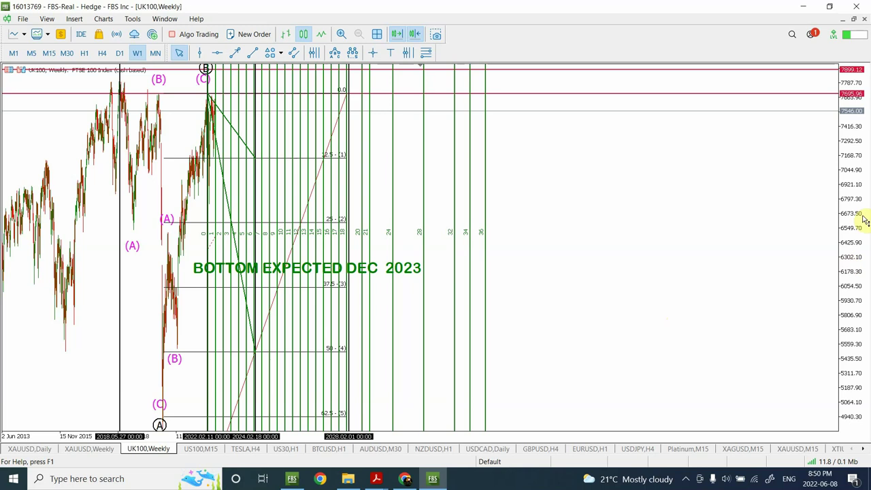
drag(863, 218, 839, 435)
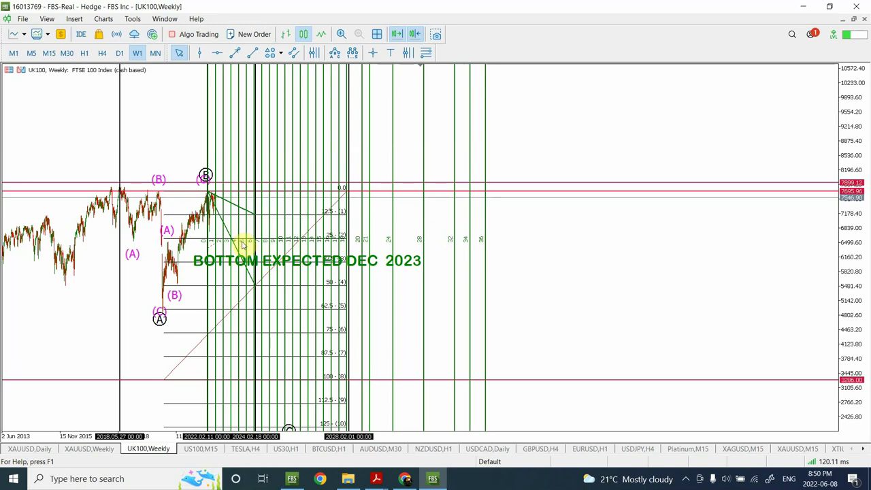
drag(851, 283, 863, 215)
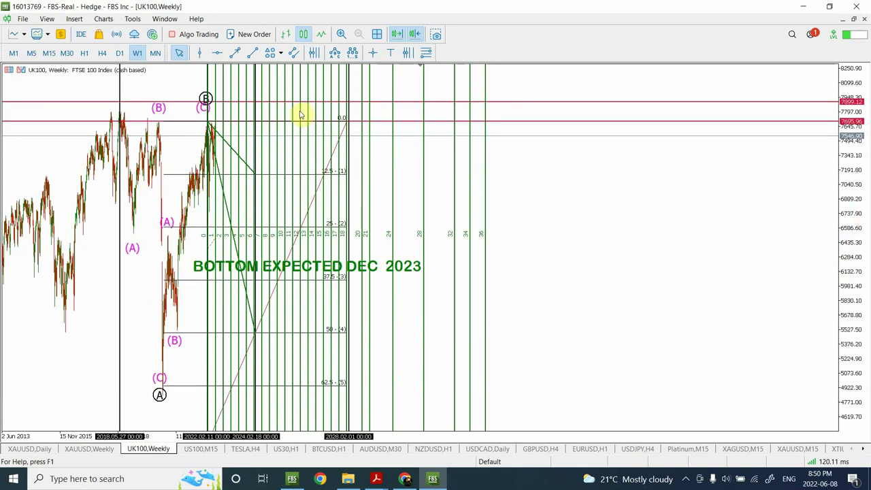
Step: On the daily chart, test cycle lines from the 2022.02.11 high at one-half and one-third of the time-zone interval, and delete them
click(119, 54)
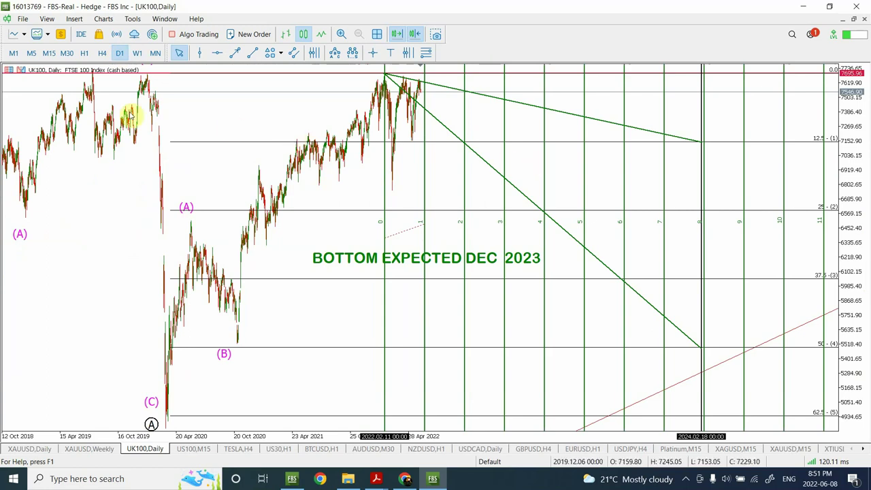
click(342, 34)
click(342, 35)
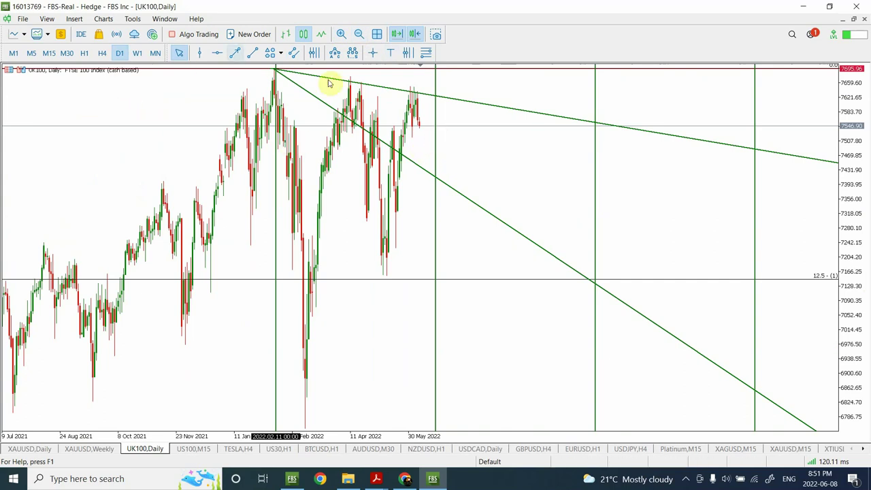
click(314, 52)
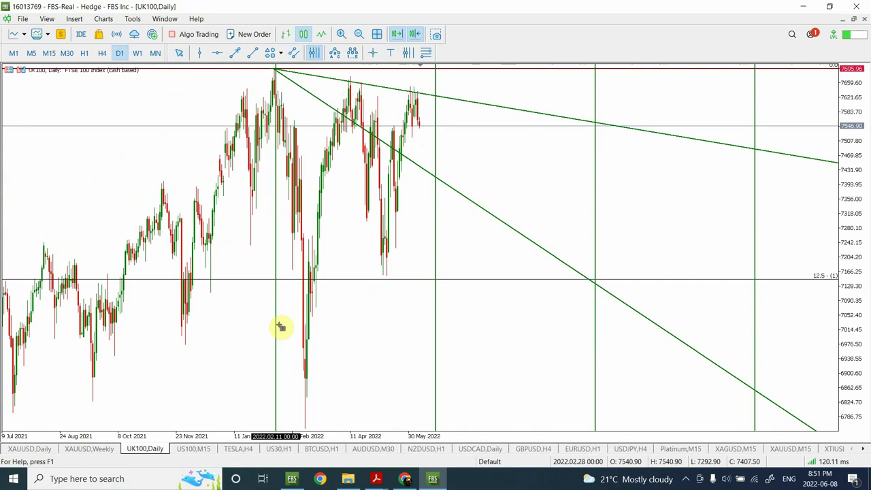
drag(276, 330, 356, 311)
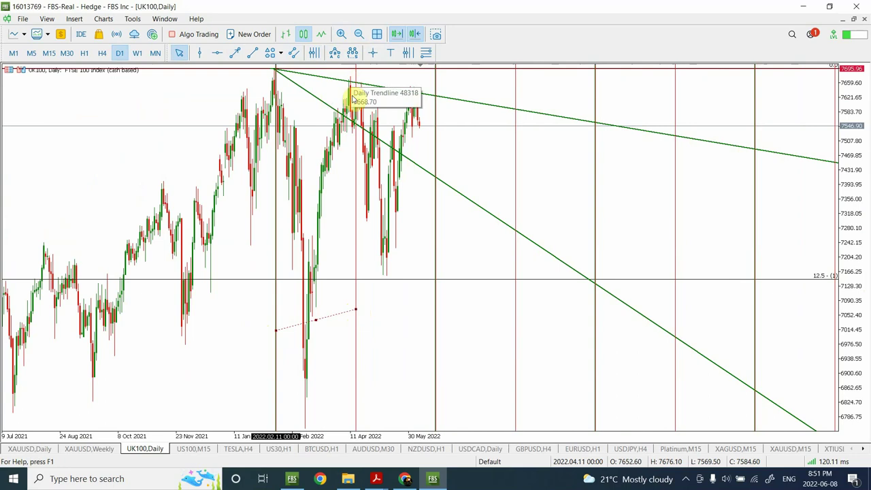
drag(355, 311, 330, 321)
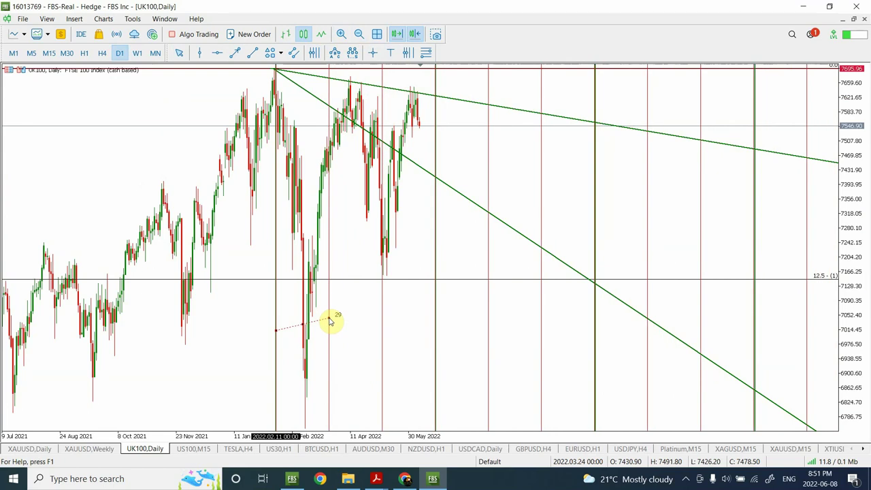
drag(330, 322, 329, 318)
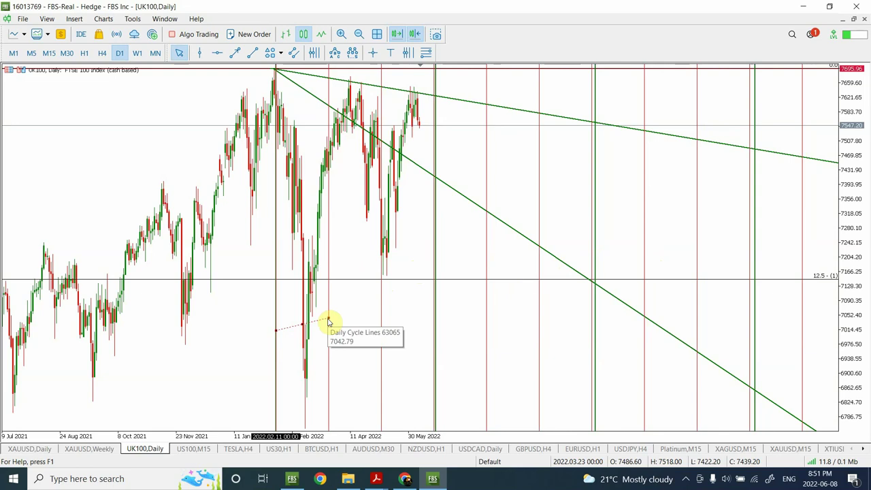
key(Delete)
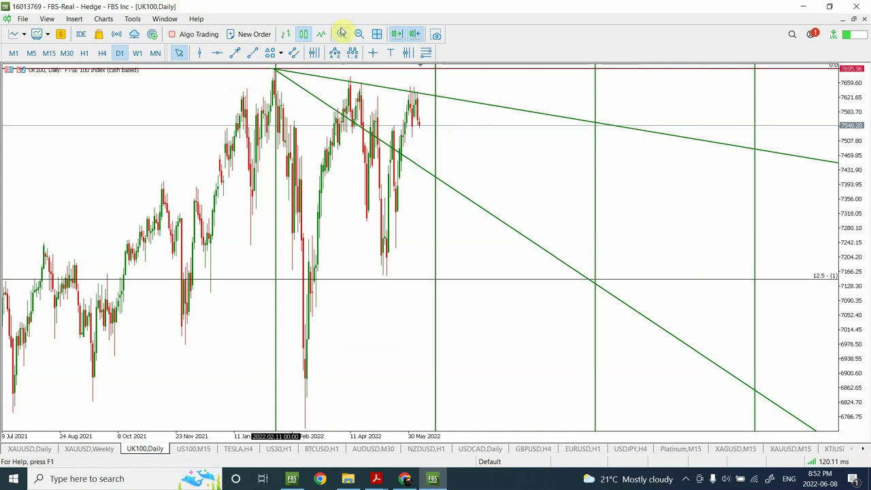
Step: Draw a UK100 trendline from the February 2022 high to where the 37.5 level meets the 2024.02.18 vertical line
click(341, 34)
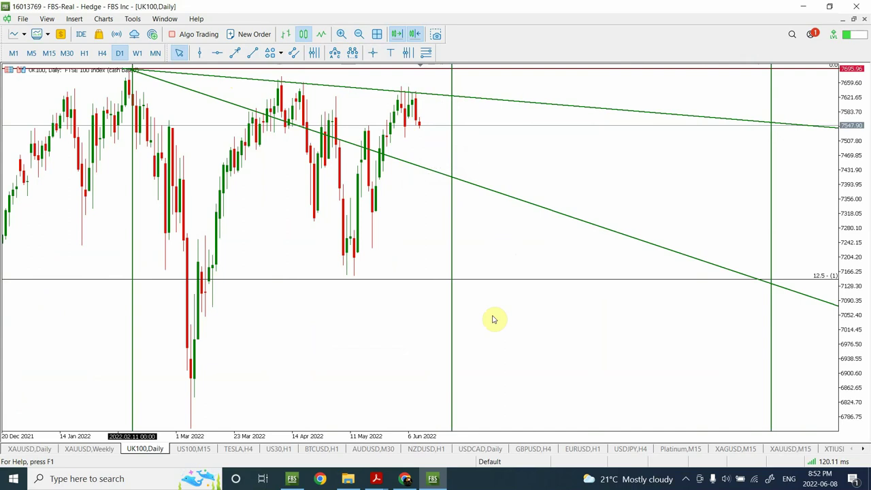
click(359, 34)
click(359, 34)
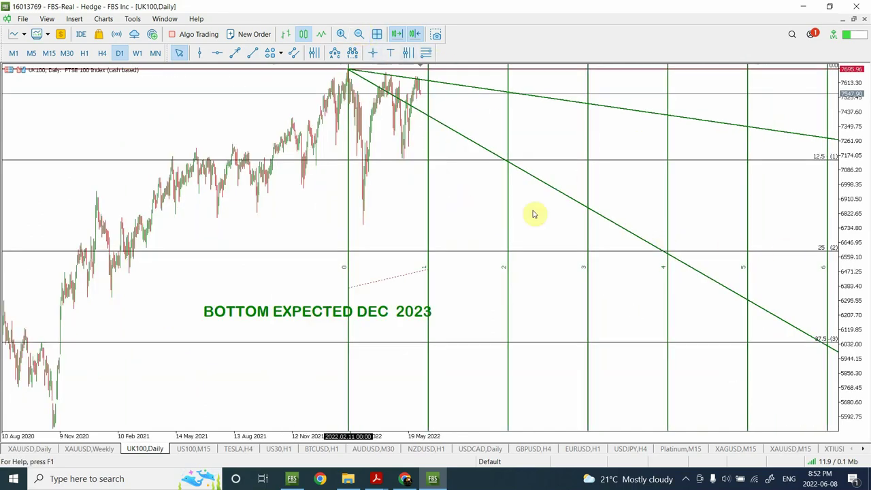
click(359, 34)
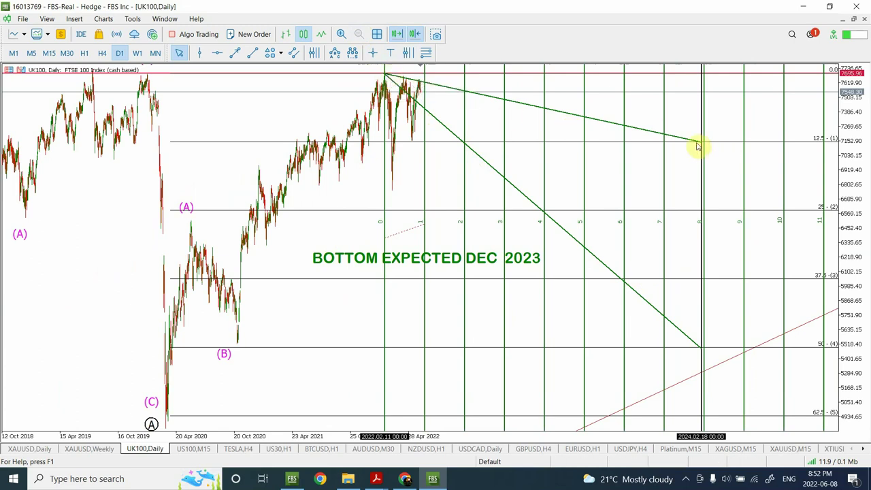
click(253, 53)
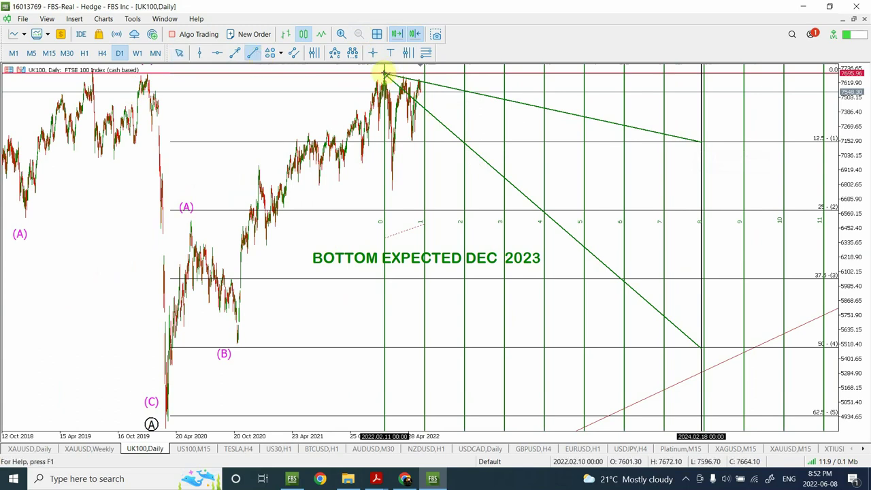
mouse_move(383, 72)
mouse_down()
mouse_move(610, 224)
mouse_move(669, 227)
mouse_move(690, 206)
mouse_move(701, 208)
mouse_move(699, 277)
mouse_up()
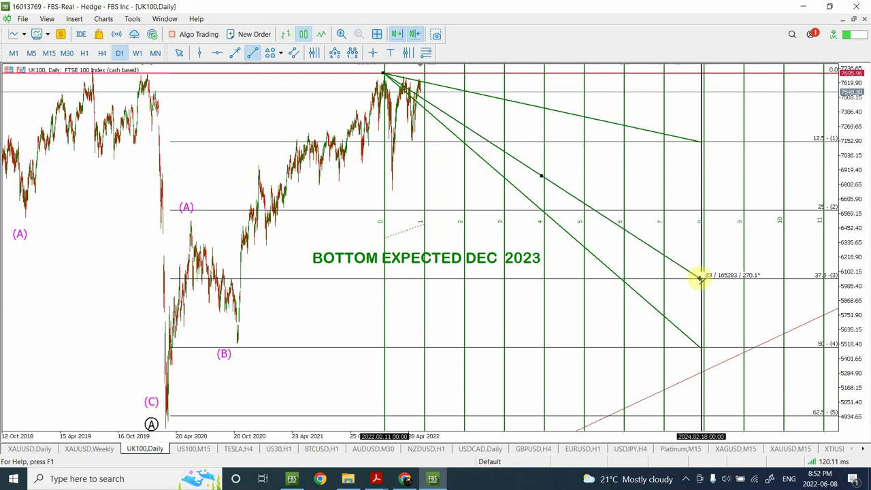
drag(700, 278, 700, 278)
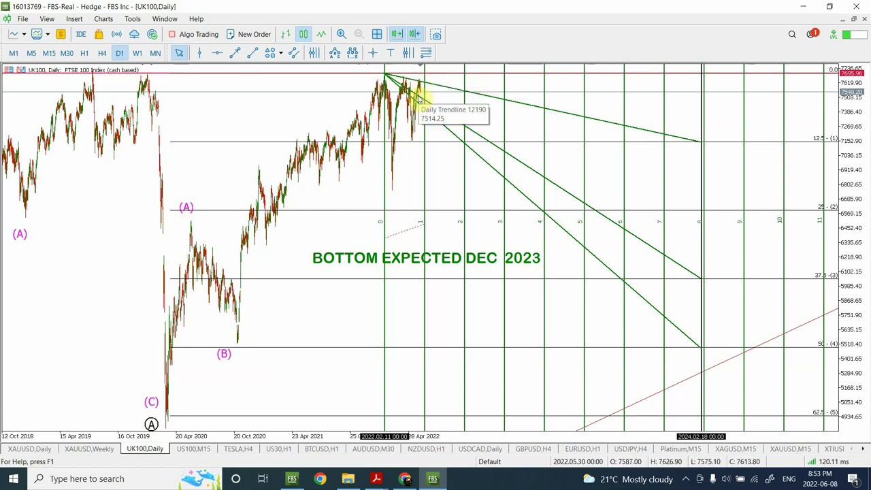
Step: Draw a short, steep trendline on the UK100 daily chart from just below the latest candle to just above the 12.5 level
click(340, 34)
click(341, 35)
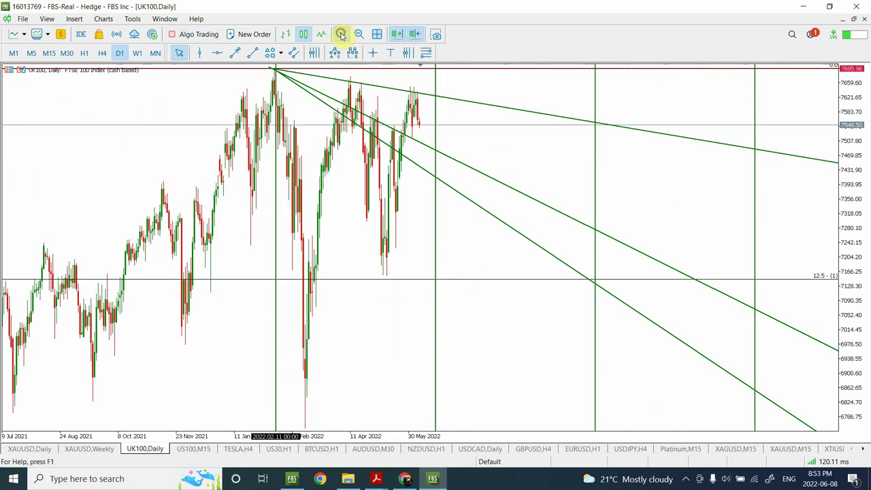
click(341, 34)
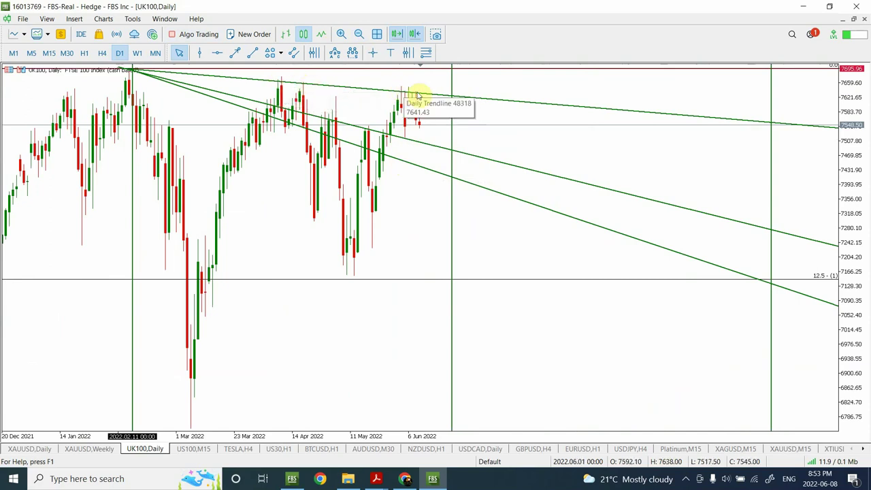
mouse_move(418, 129)
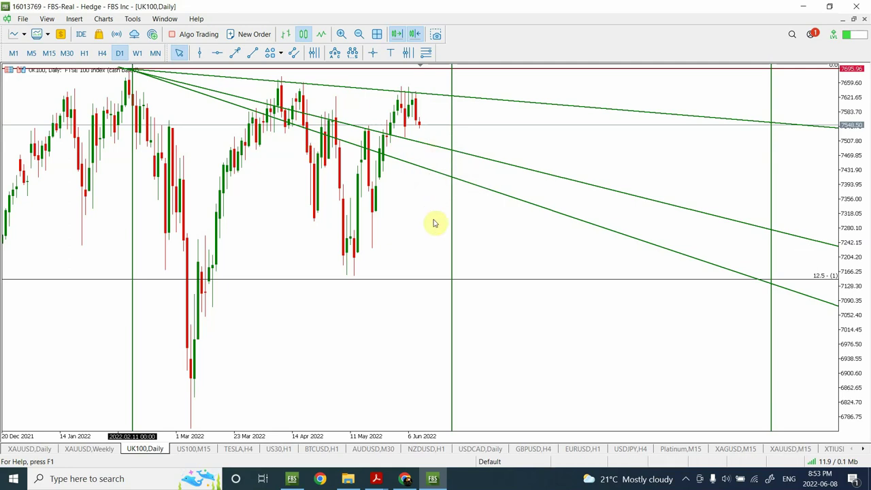
click(252, 54)
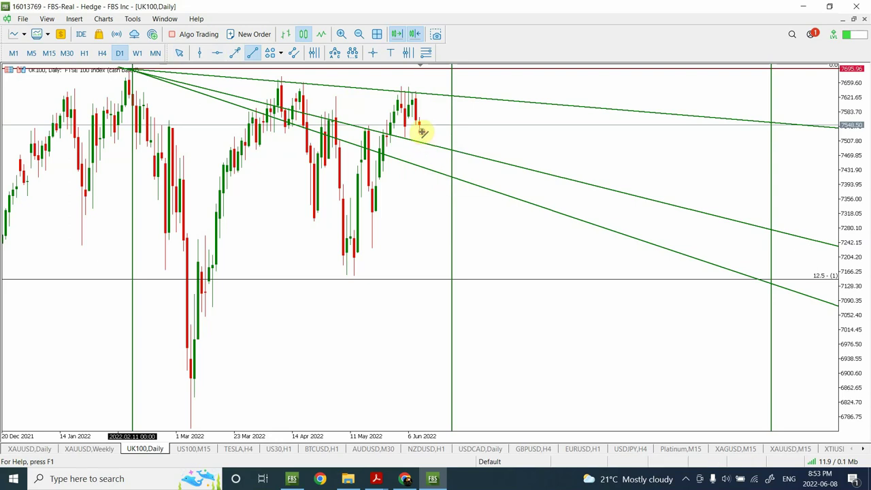
drag(422, 131, 429, 273)
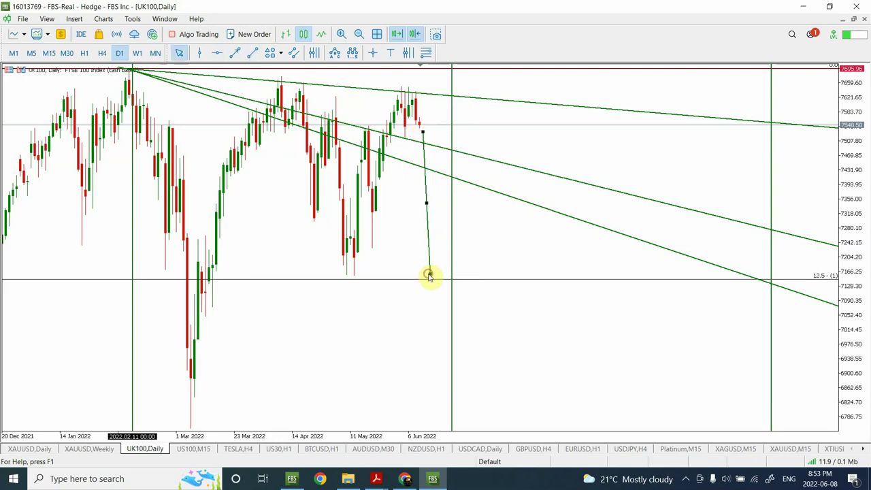
click(375, 243)
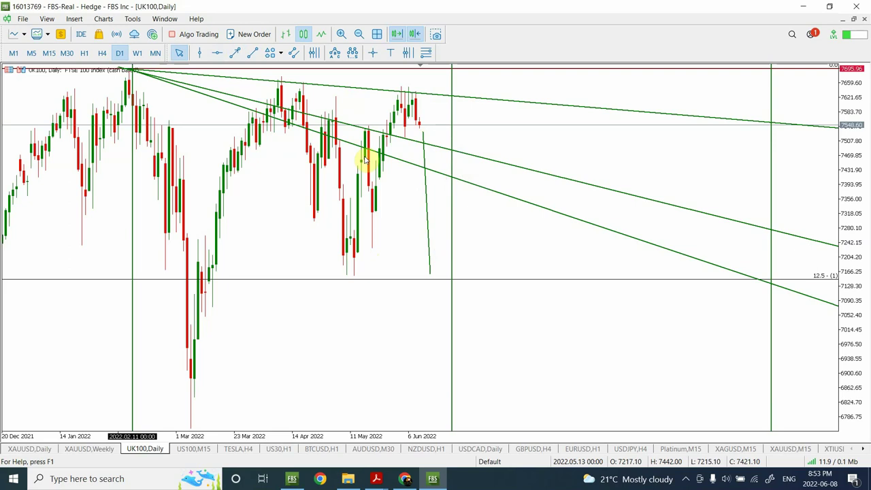